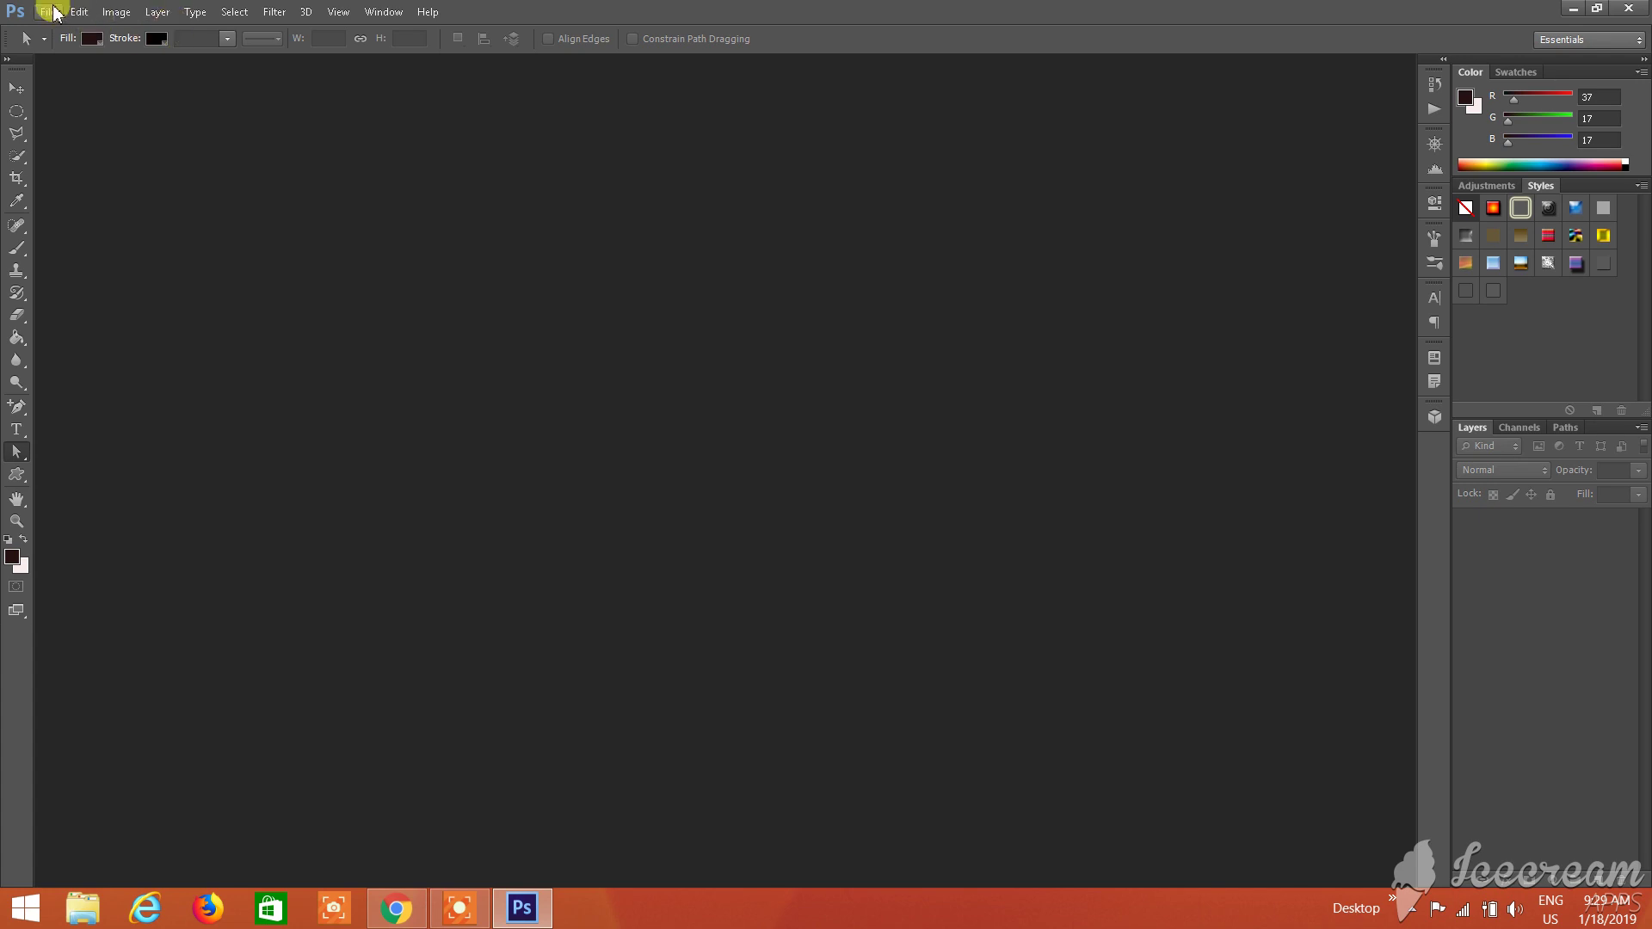
Create a new 3 × 2 inch, 300 ppi document with a white background
click(52, 13)
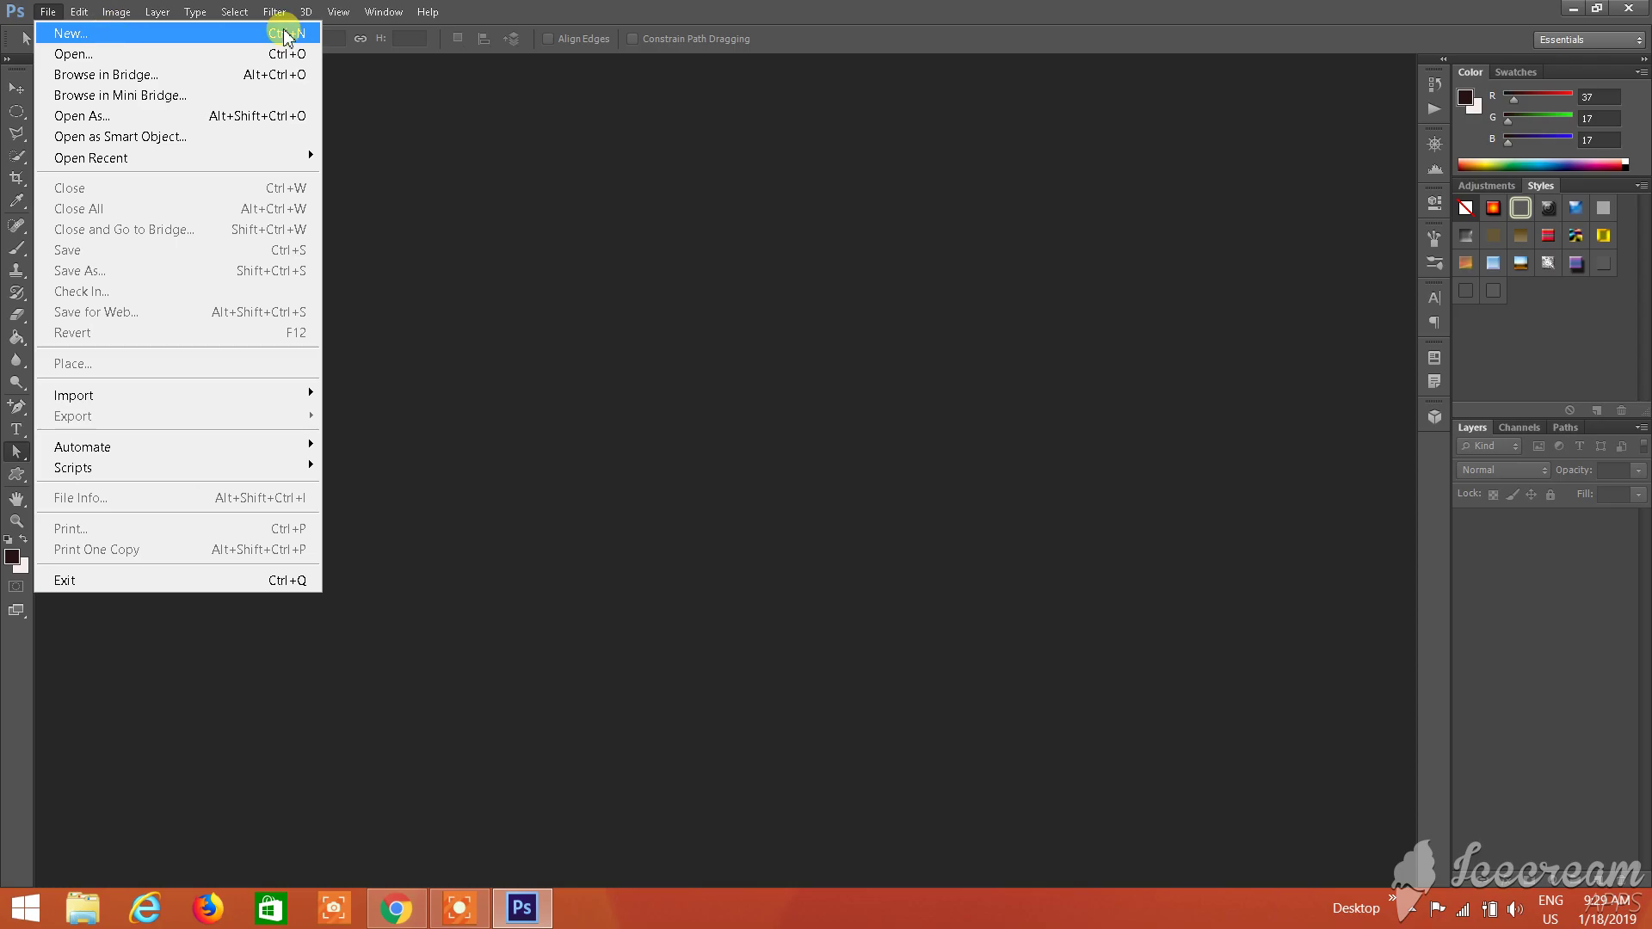
click(48, 12)
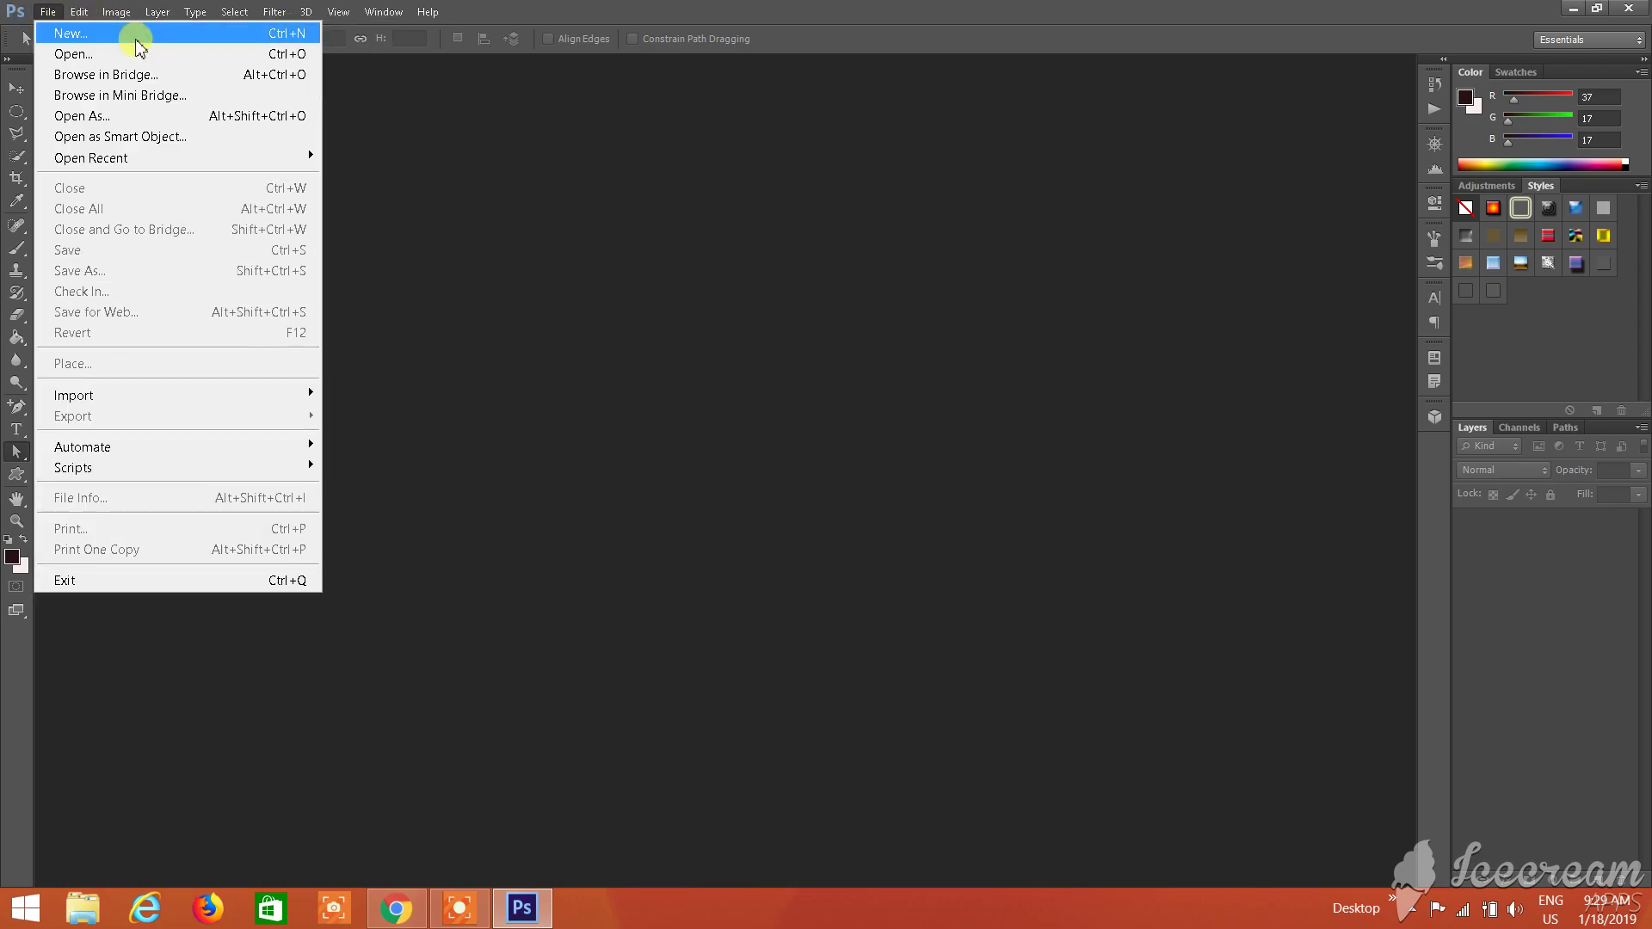
click(62, 32)
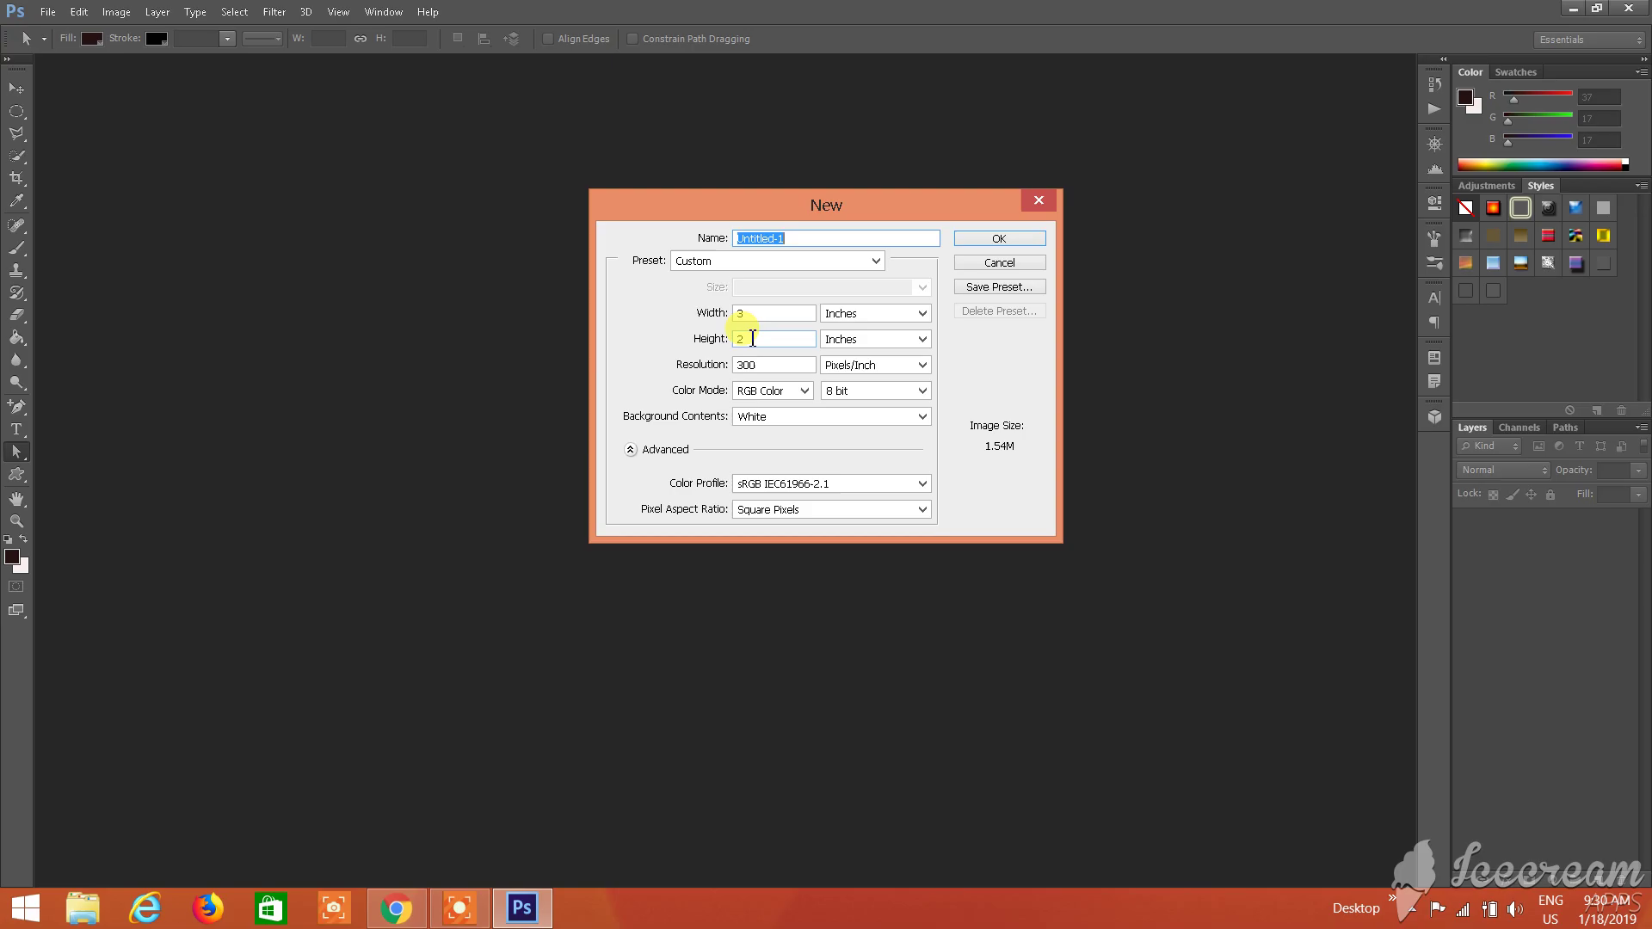
click(1003, 238)
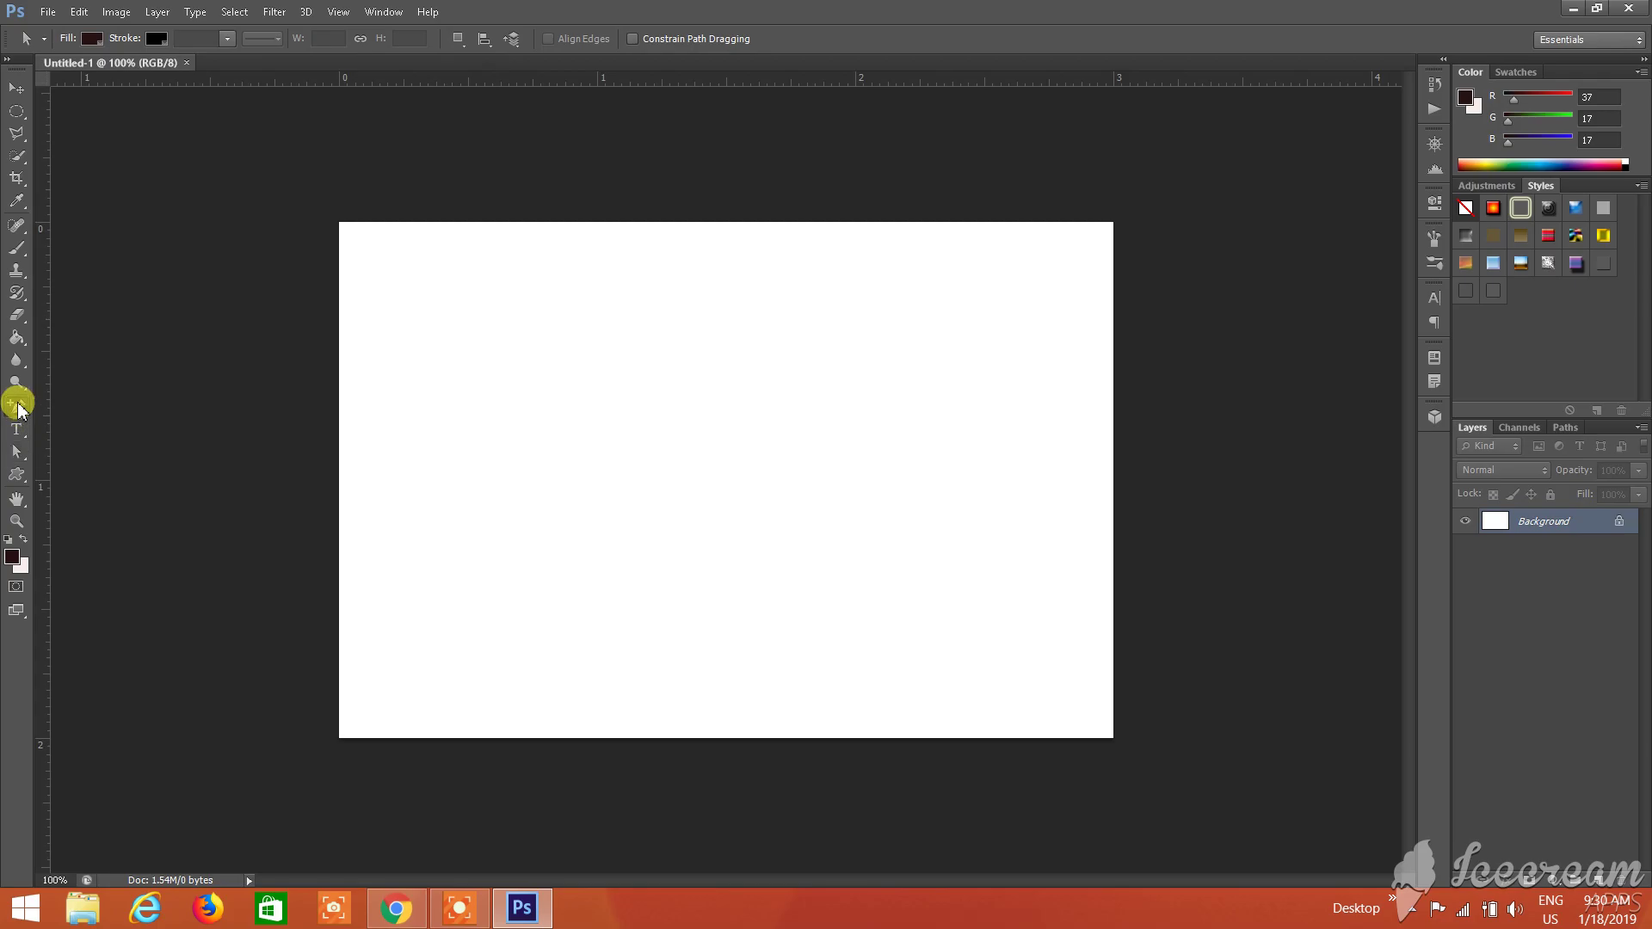
Draw a Pen Tool path around the top half of the canvas
right_click(18, 408)
click(66, 404)
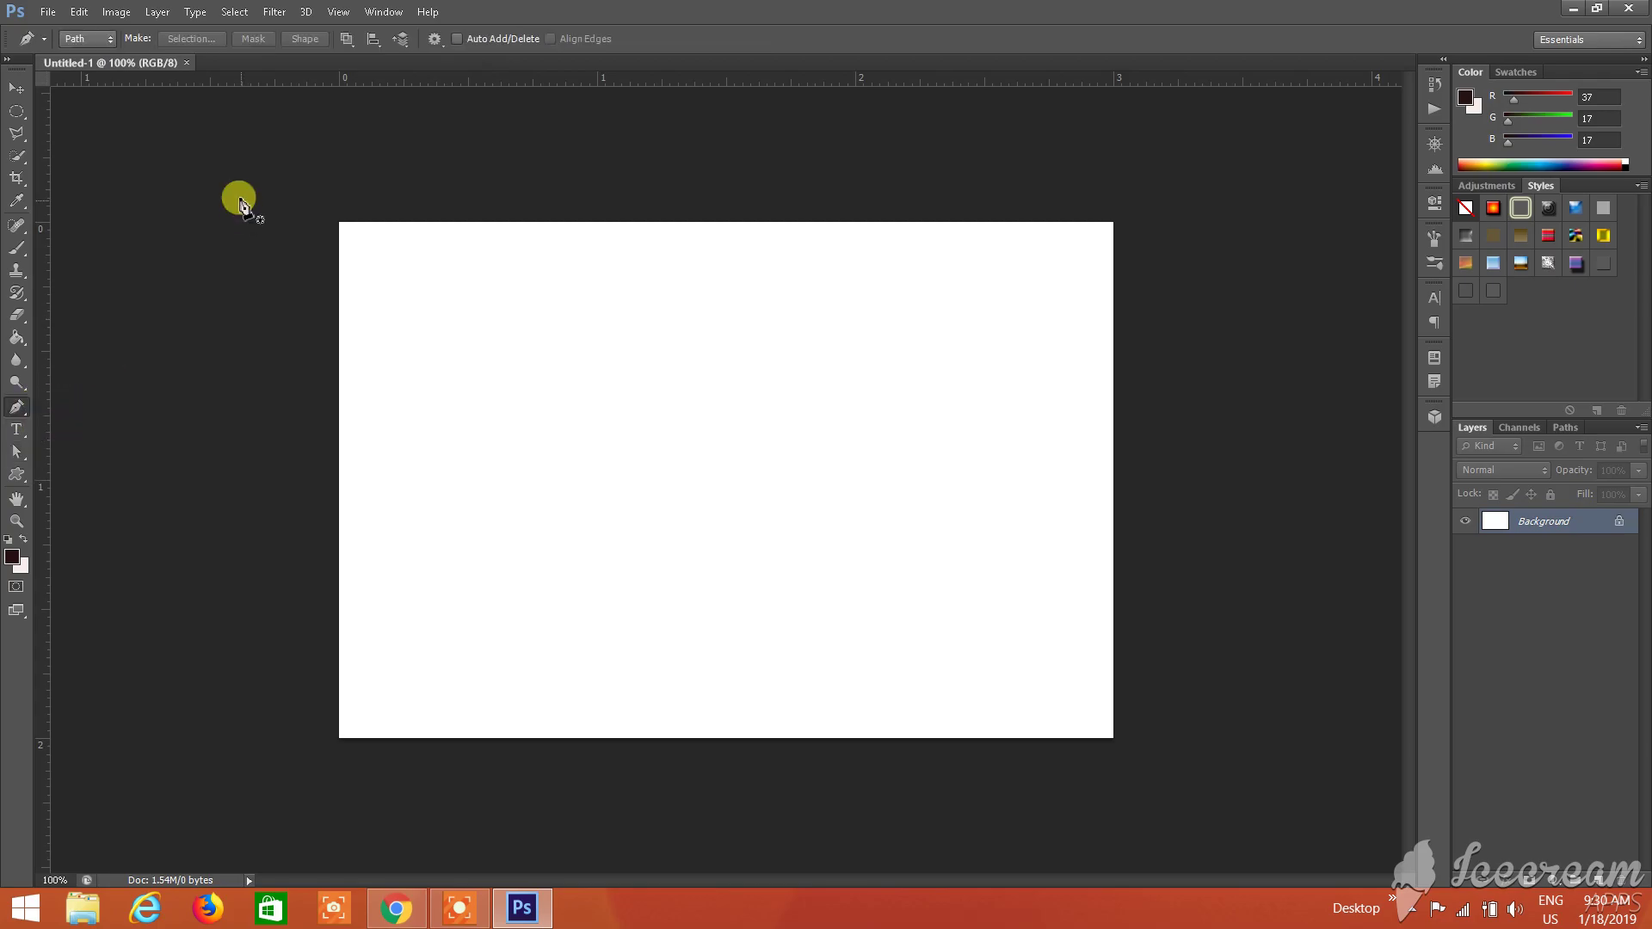
click(309, 209)
click(1130, 205)
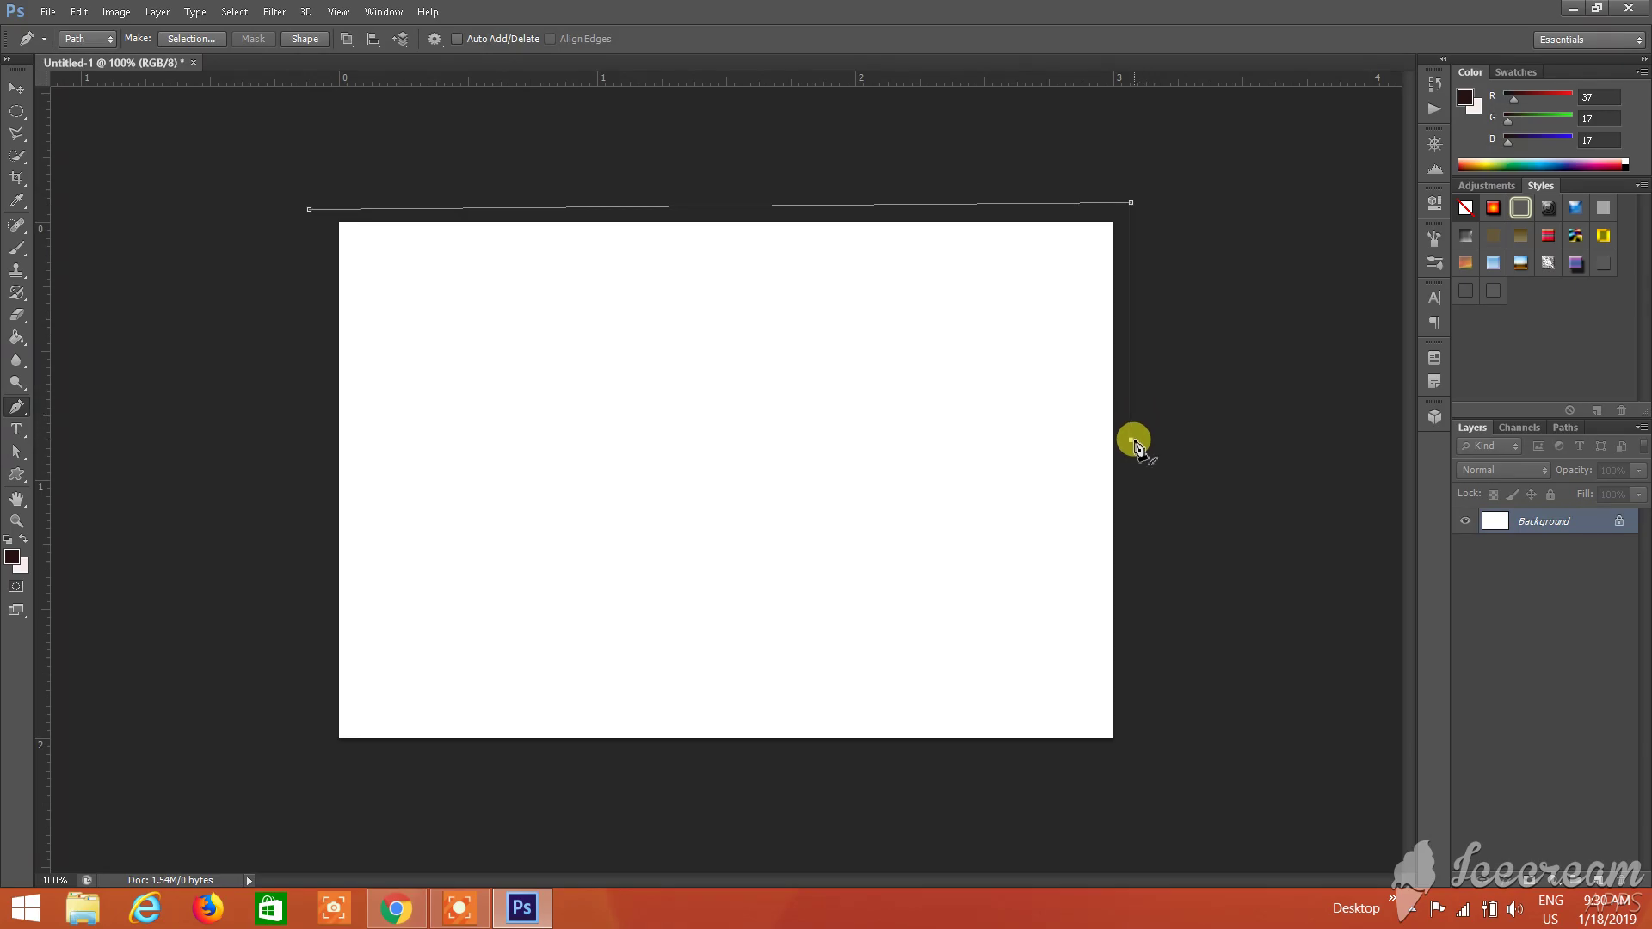
click(301, 440)
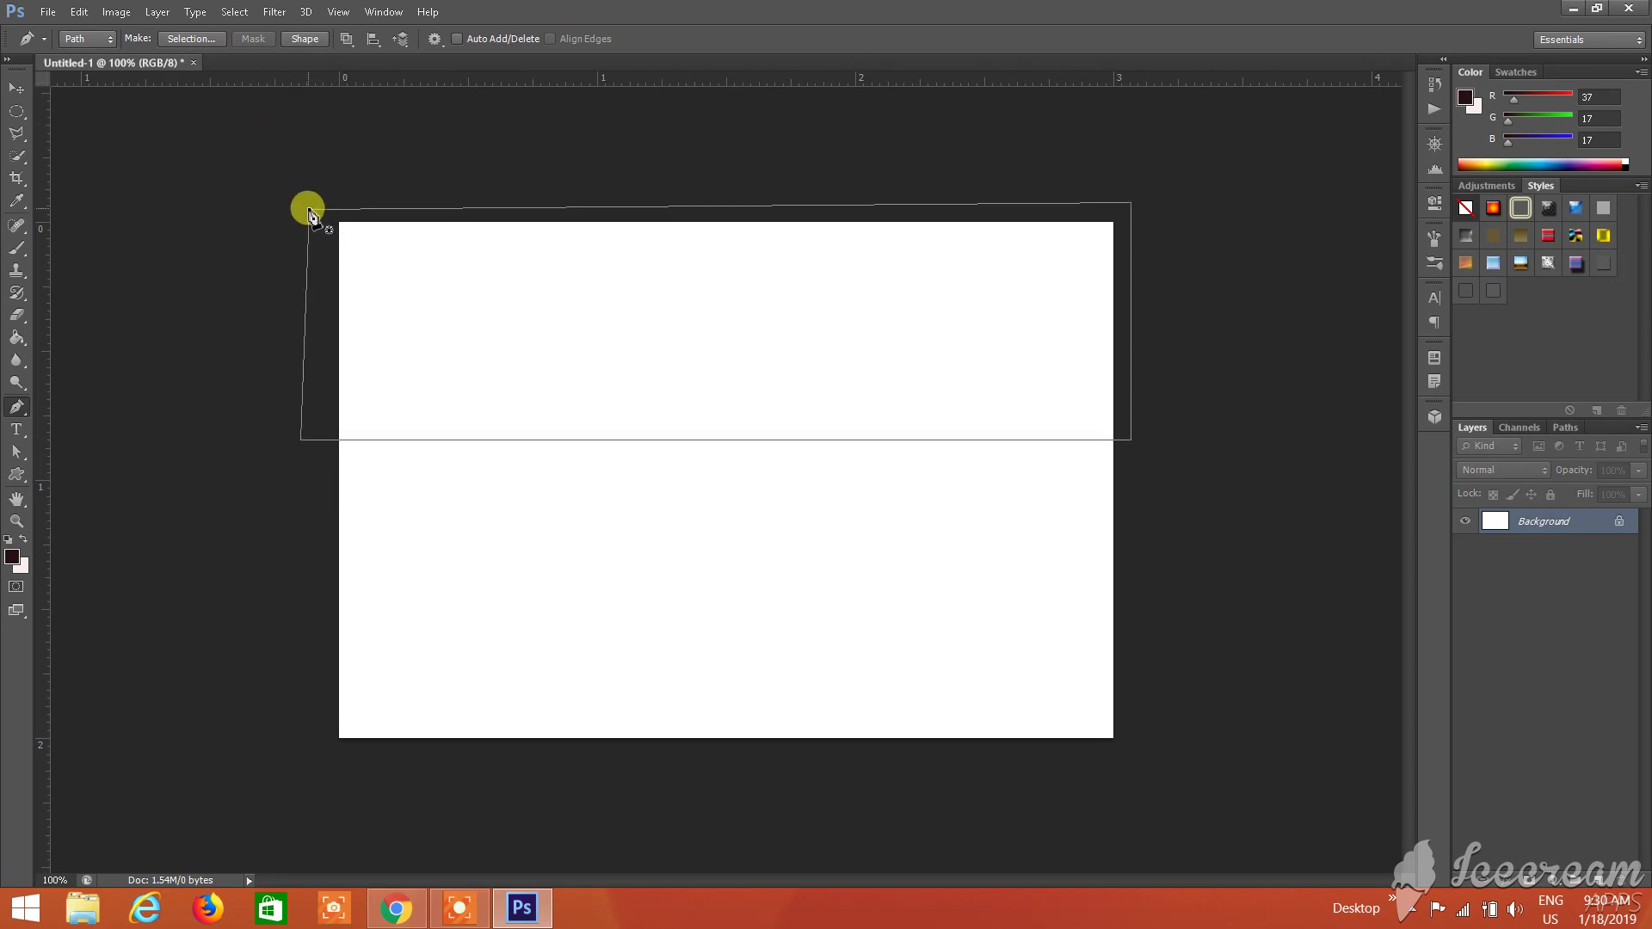
Add two anchor points, left and right, along the path's bottom edge
click(17, 409)
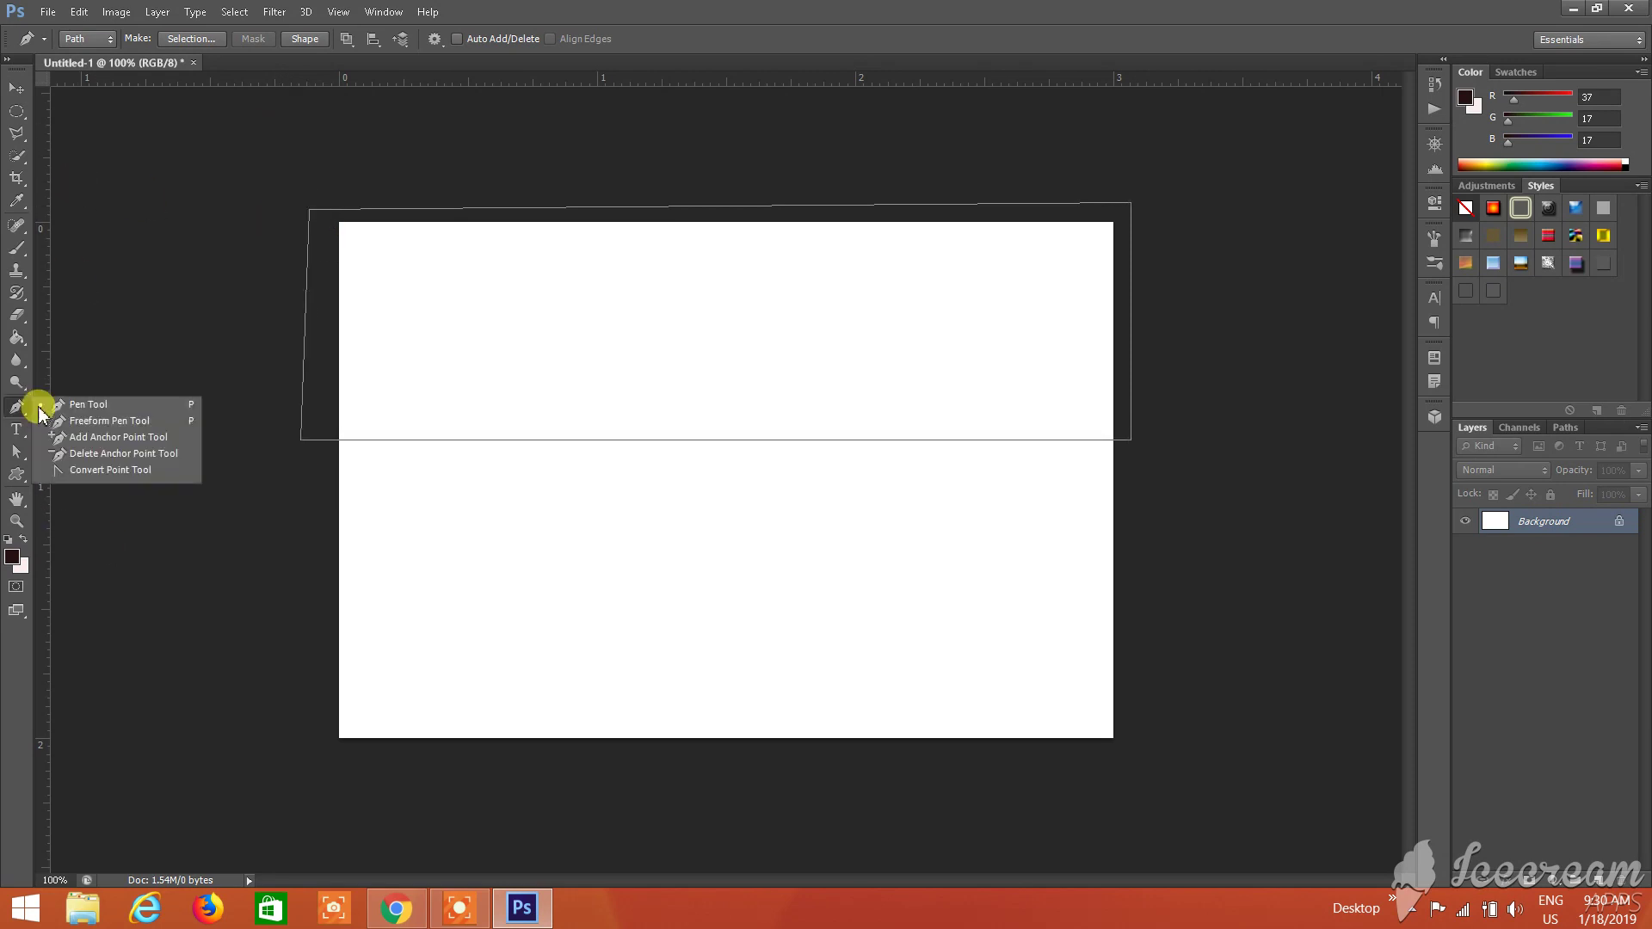
click(88, 437)
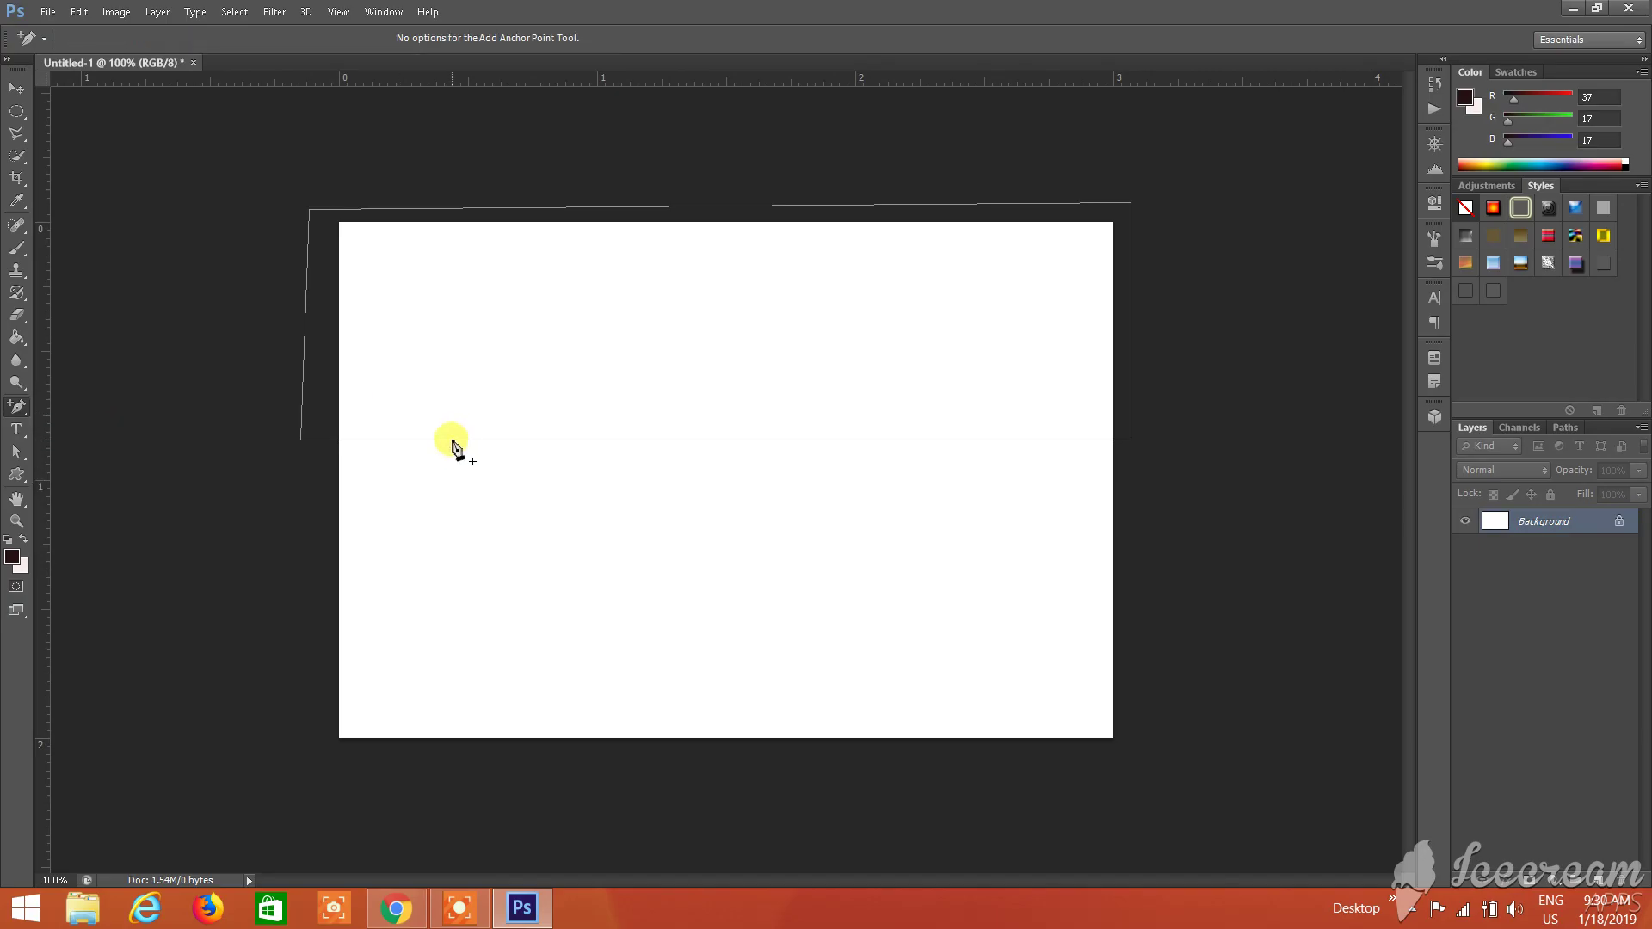
click(451, 440)
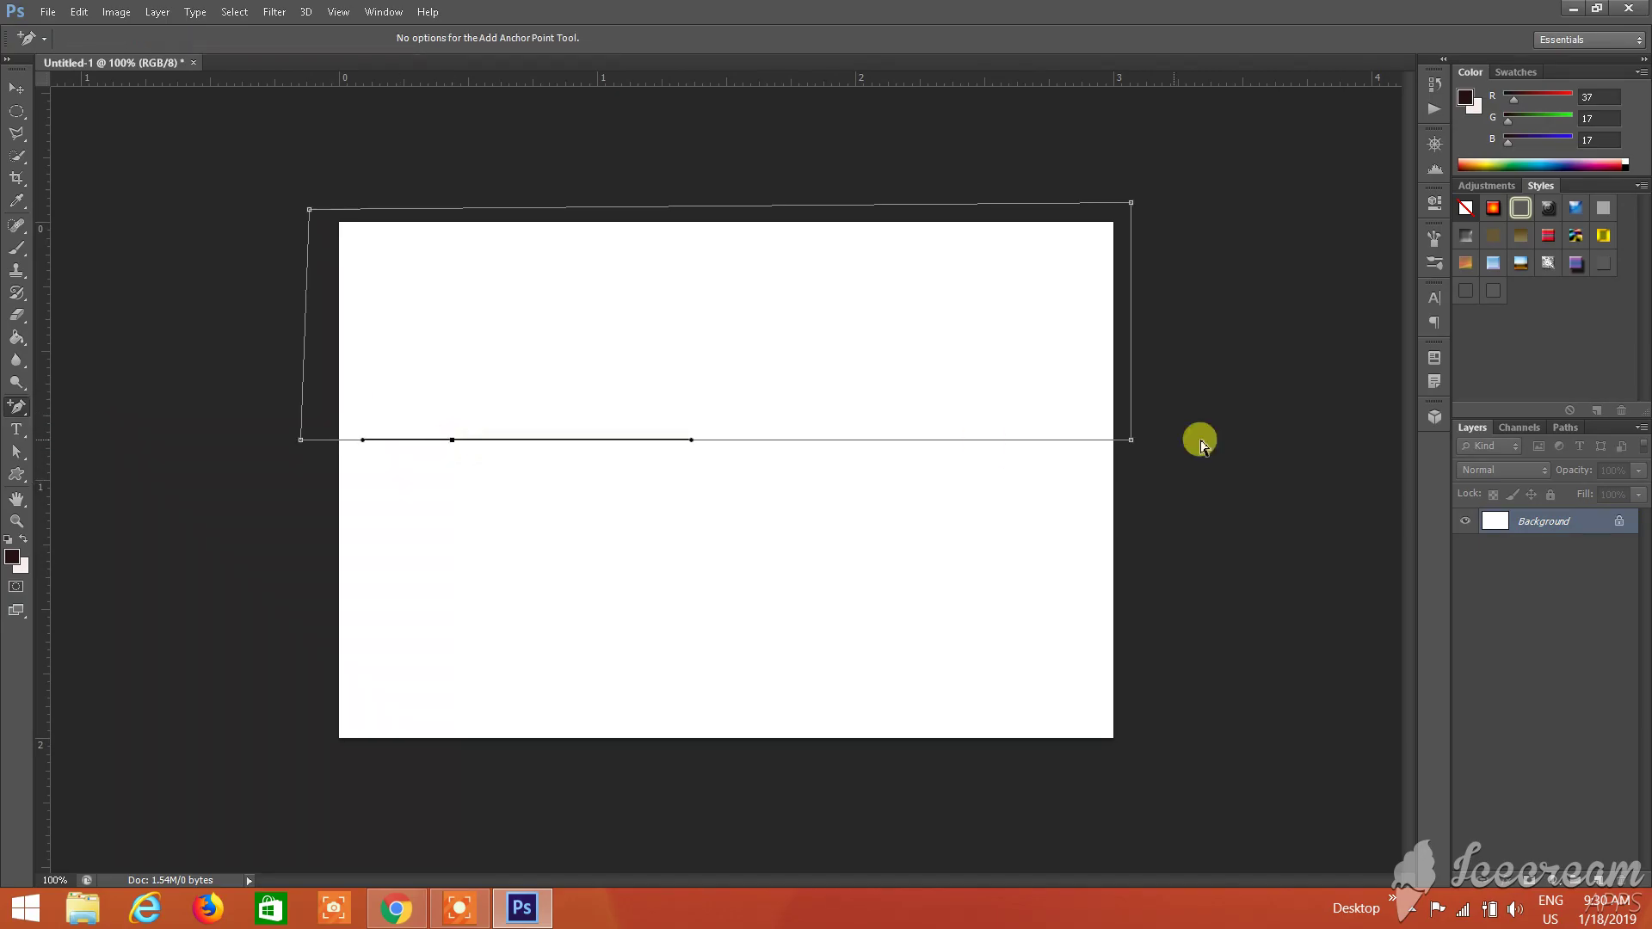
click(964, 442)
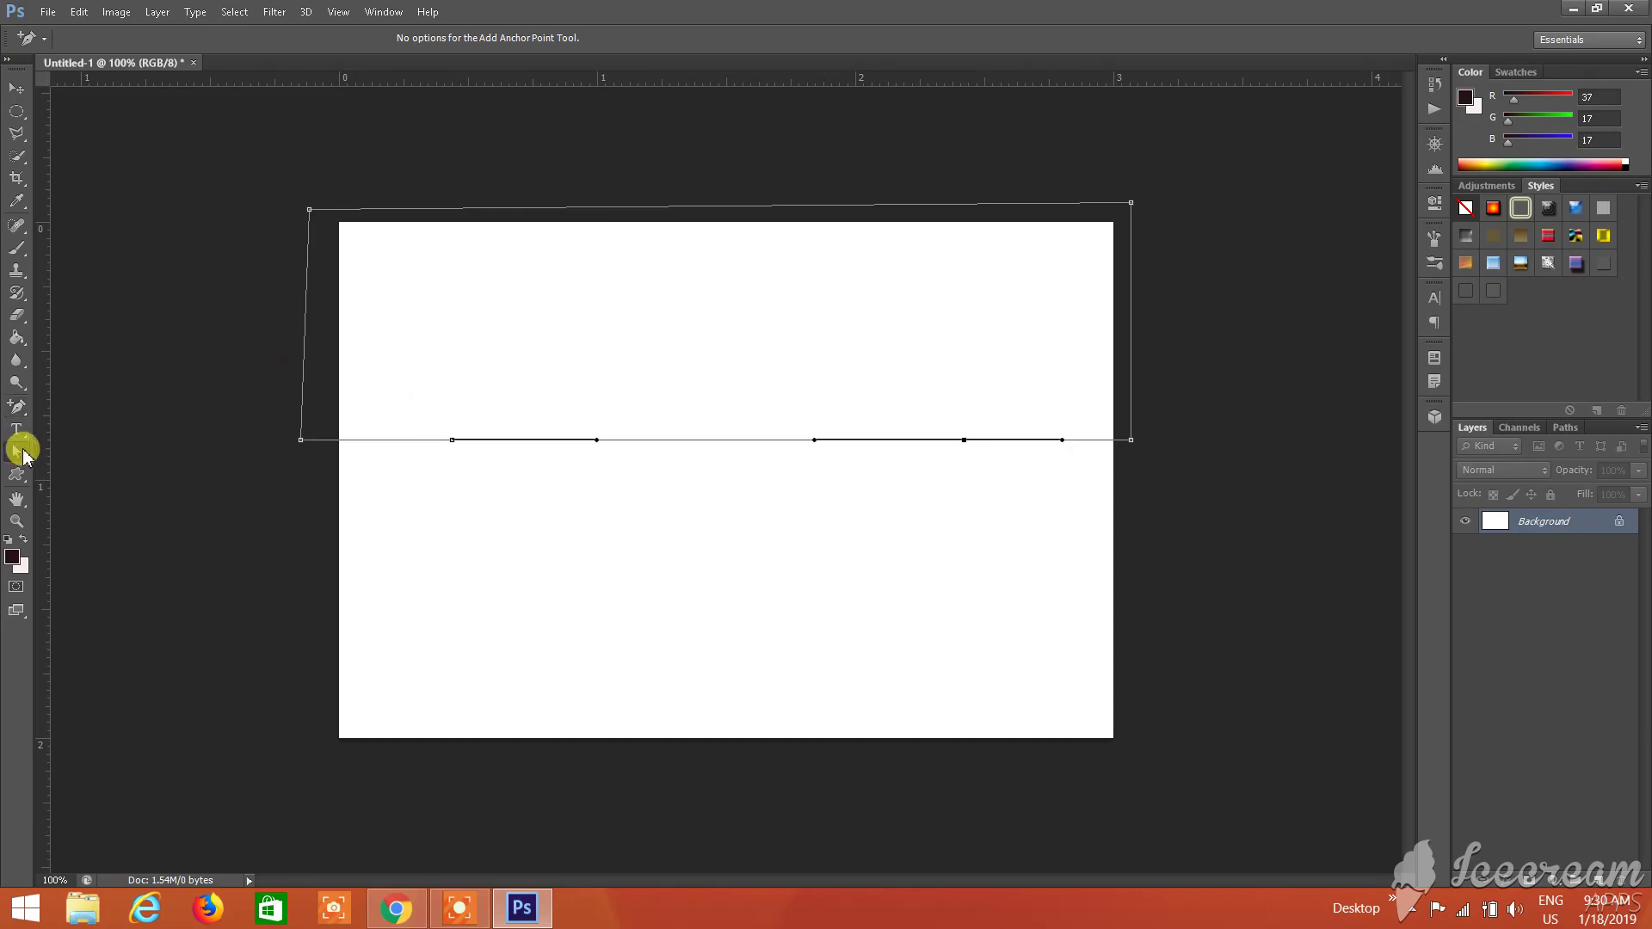
click(23, 452)
Drag the left bottom anchor down and the right bottom anchor up into an S-wave
click(118, 467)
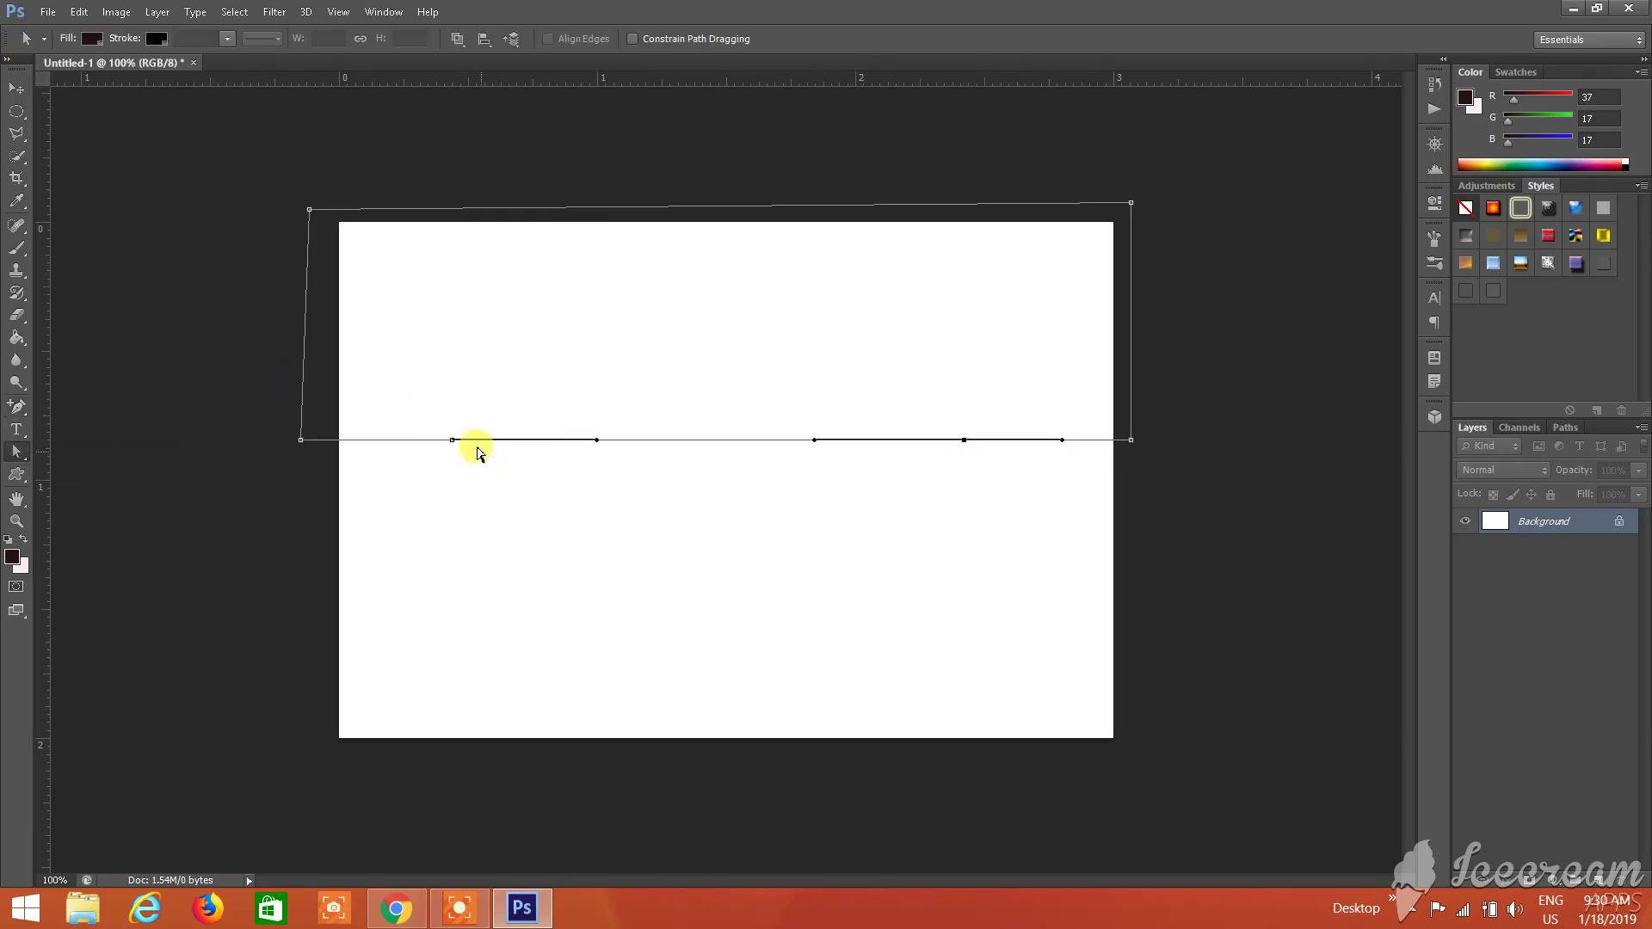
drag(452, 442, 466, 519)
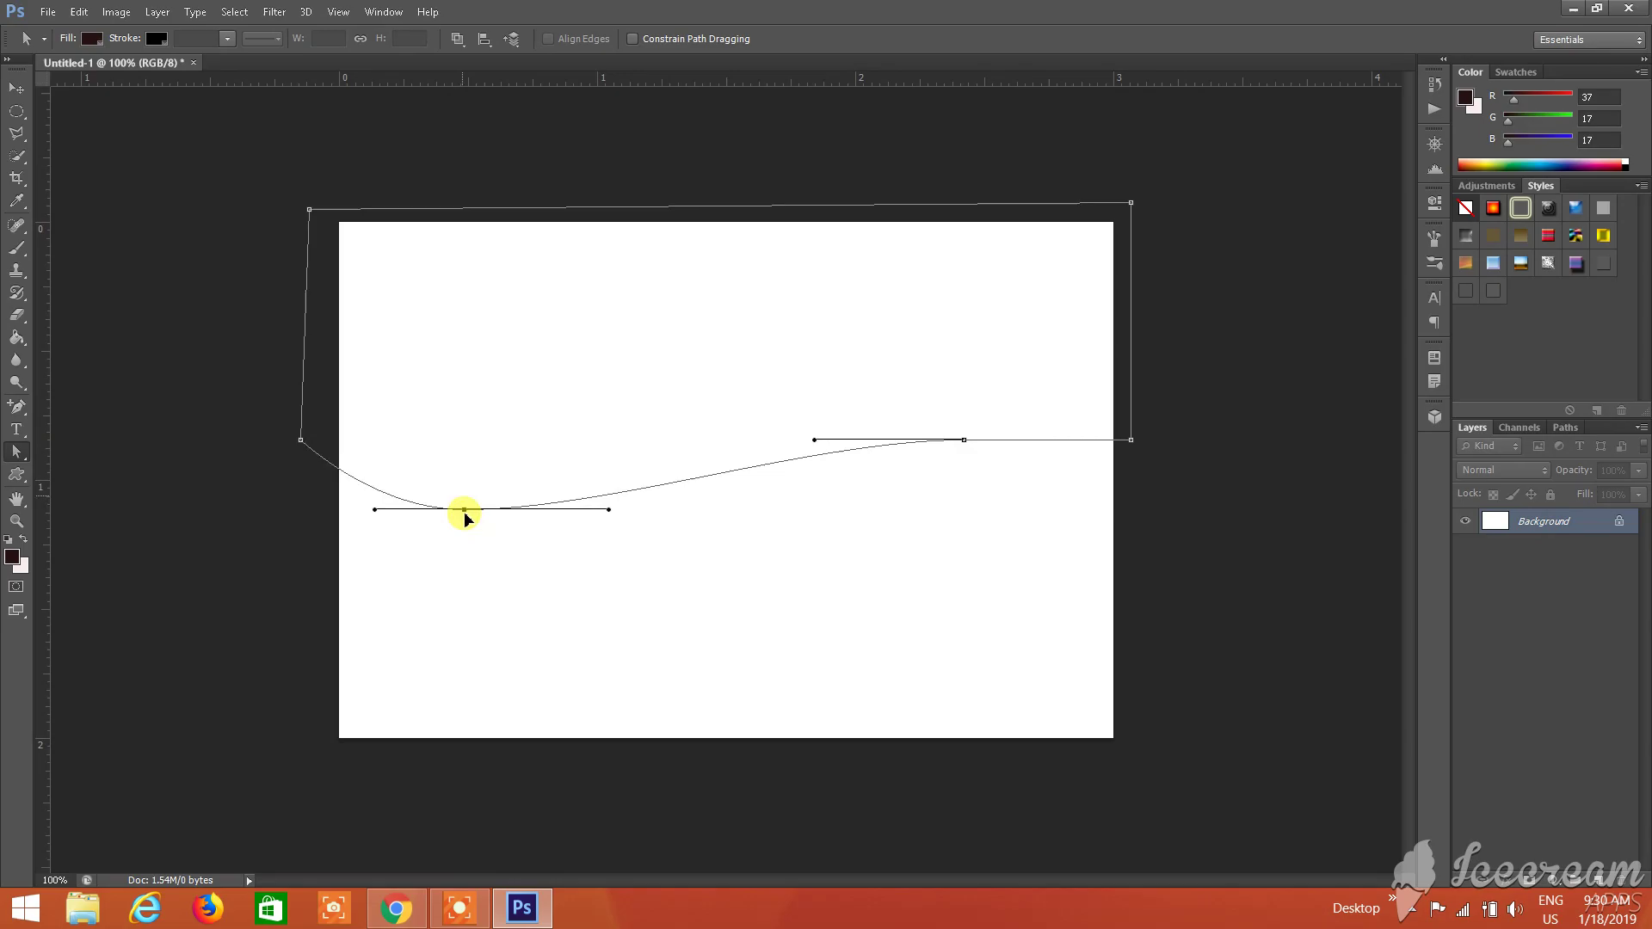
click(969, 449)
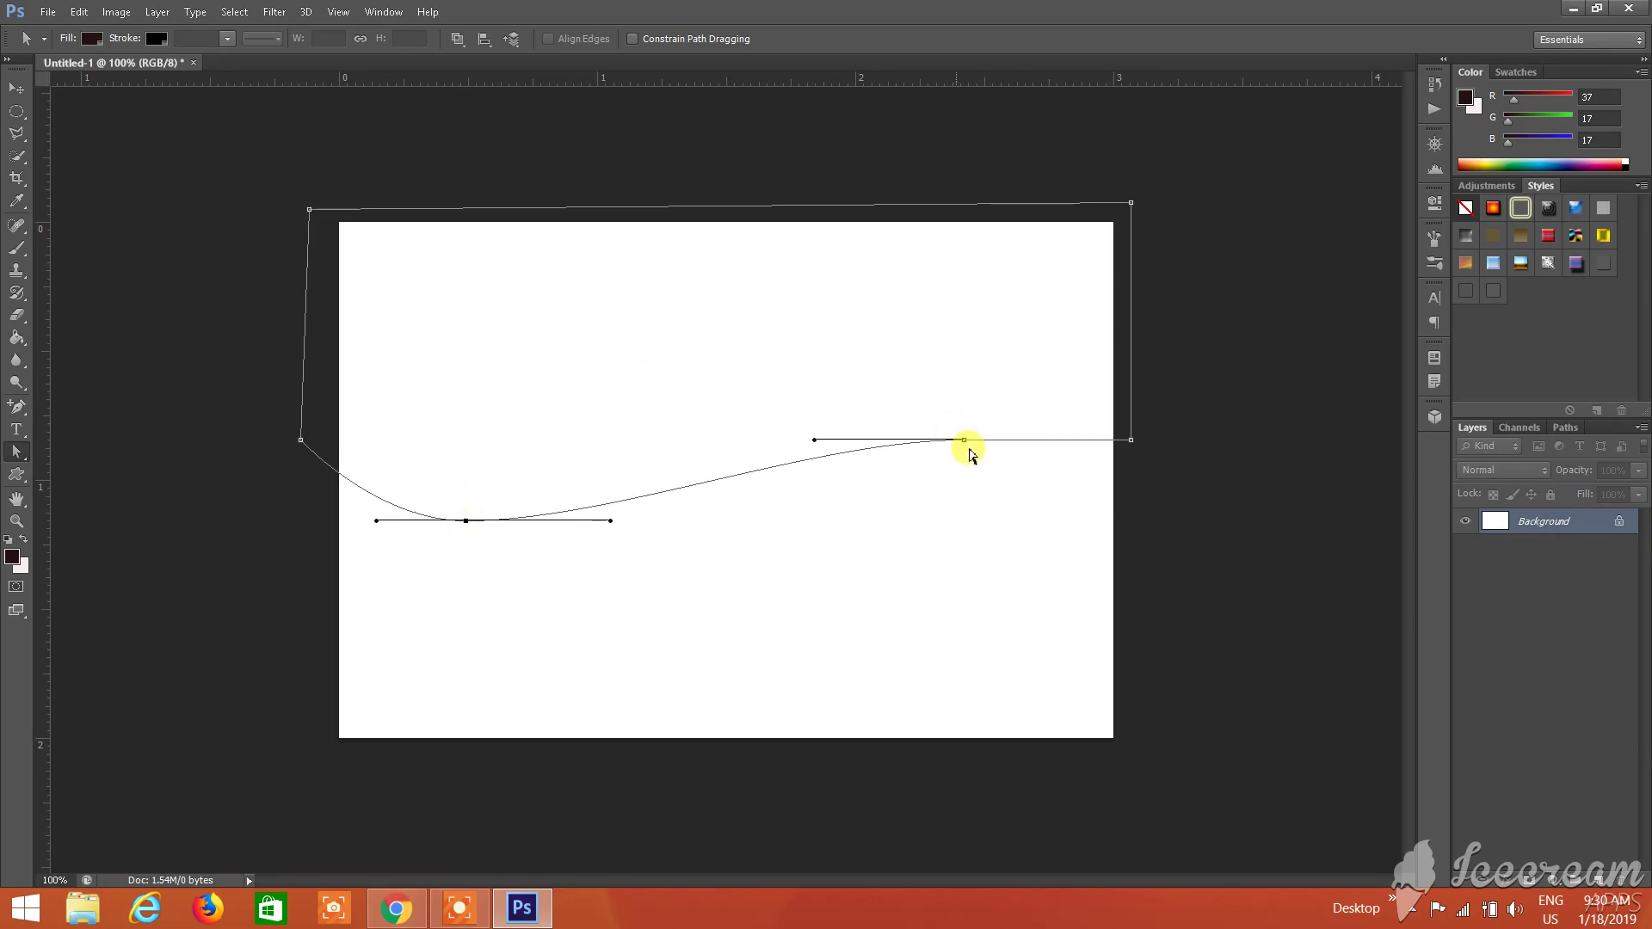
drag(964, 444, 964, 374)
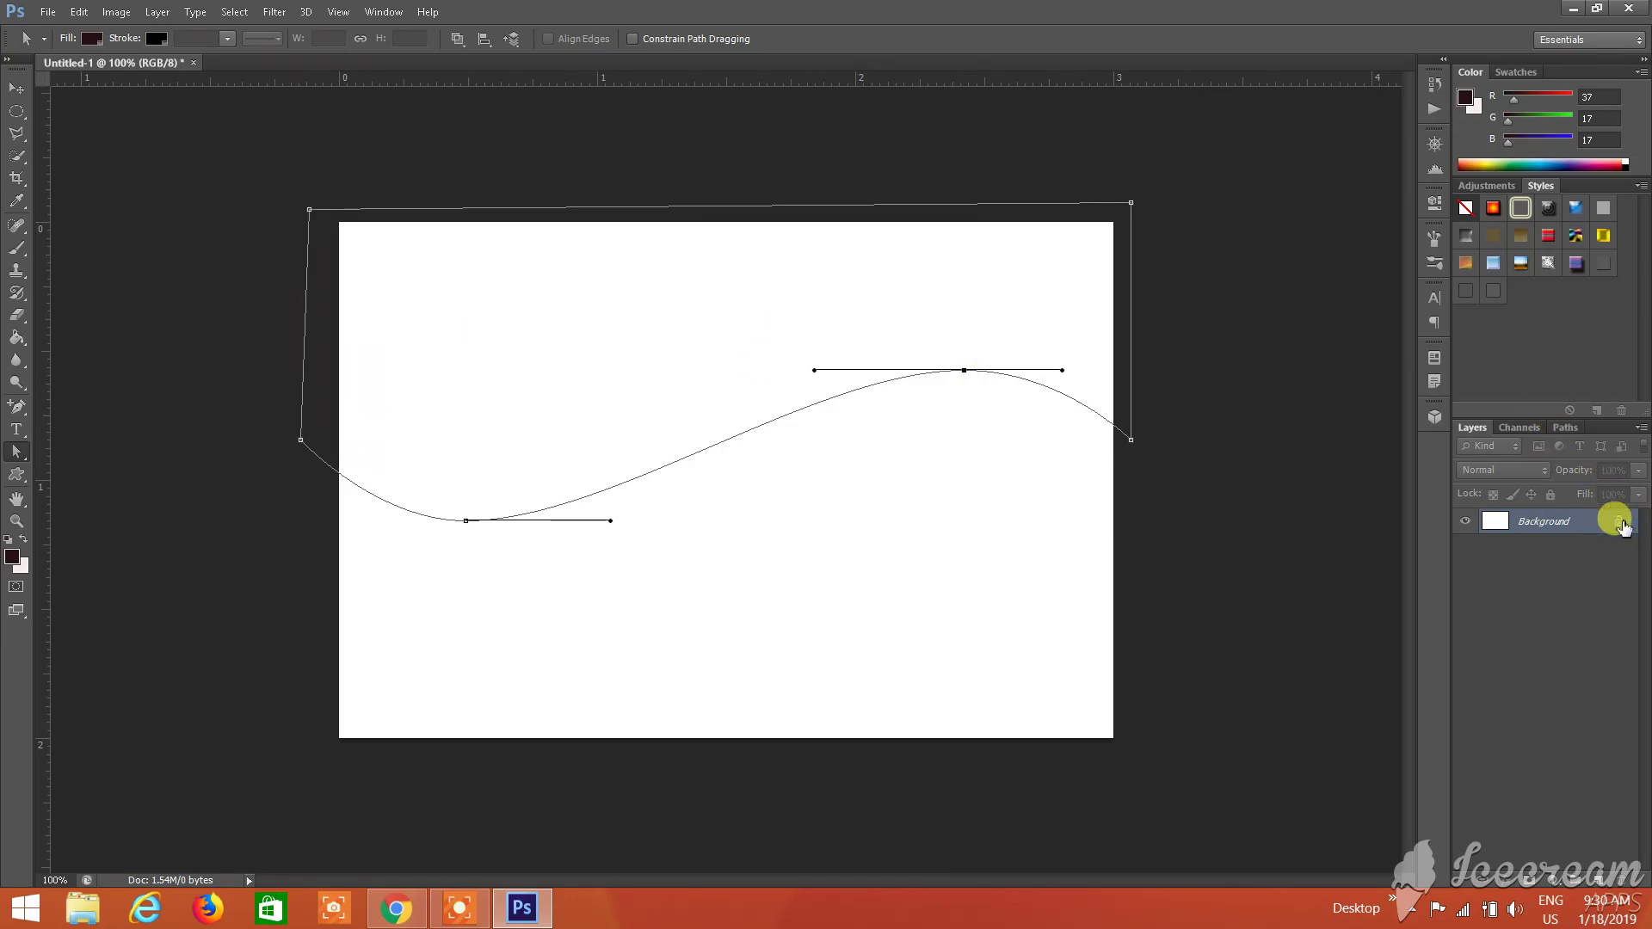
Unlock the background as Layer 0 and make Work Path a 3-pixel feathered selection
double_click(1622, 526)
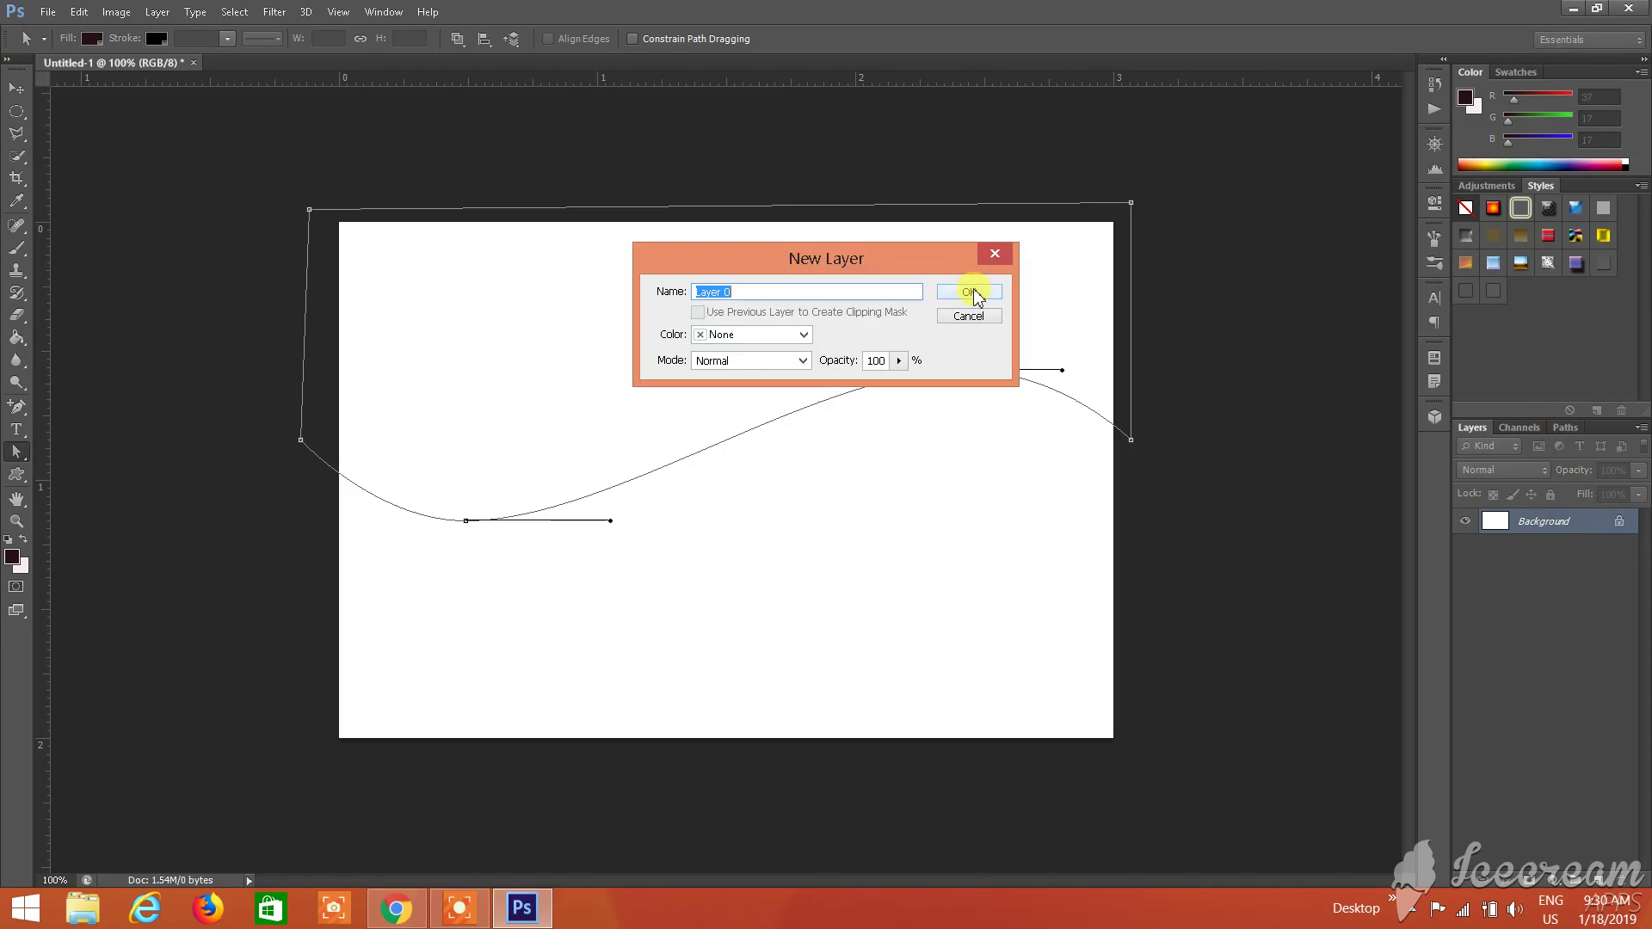
click(971, 294)
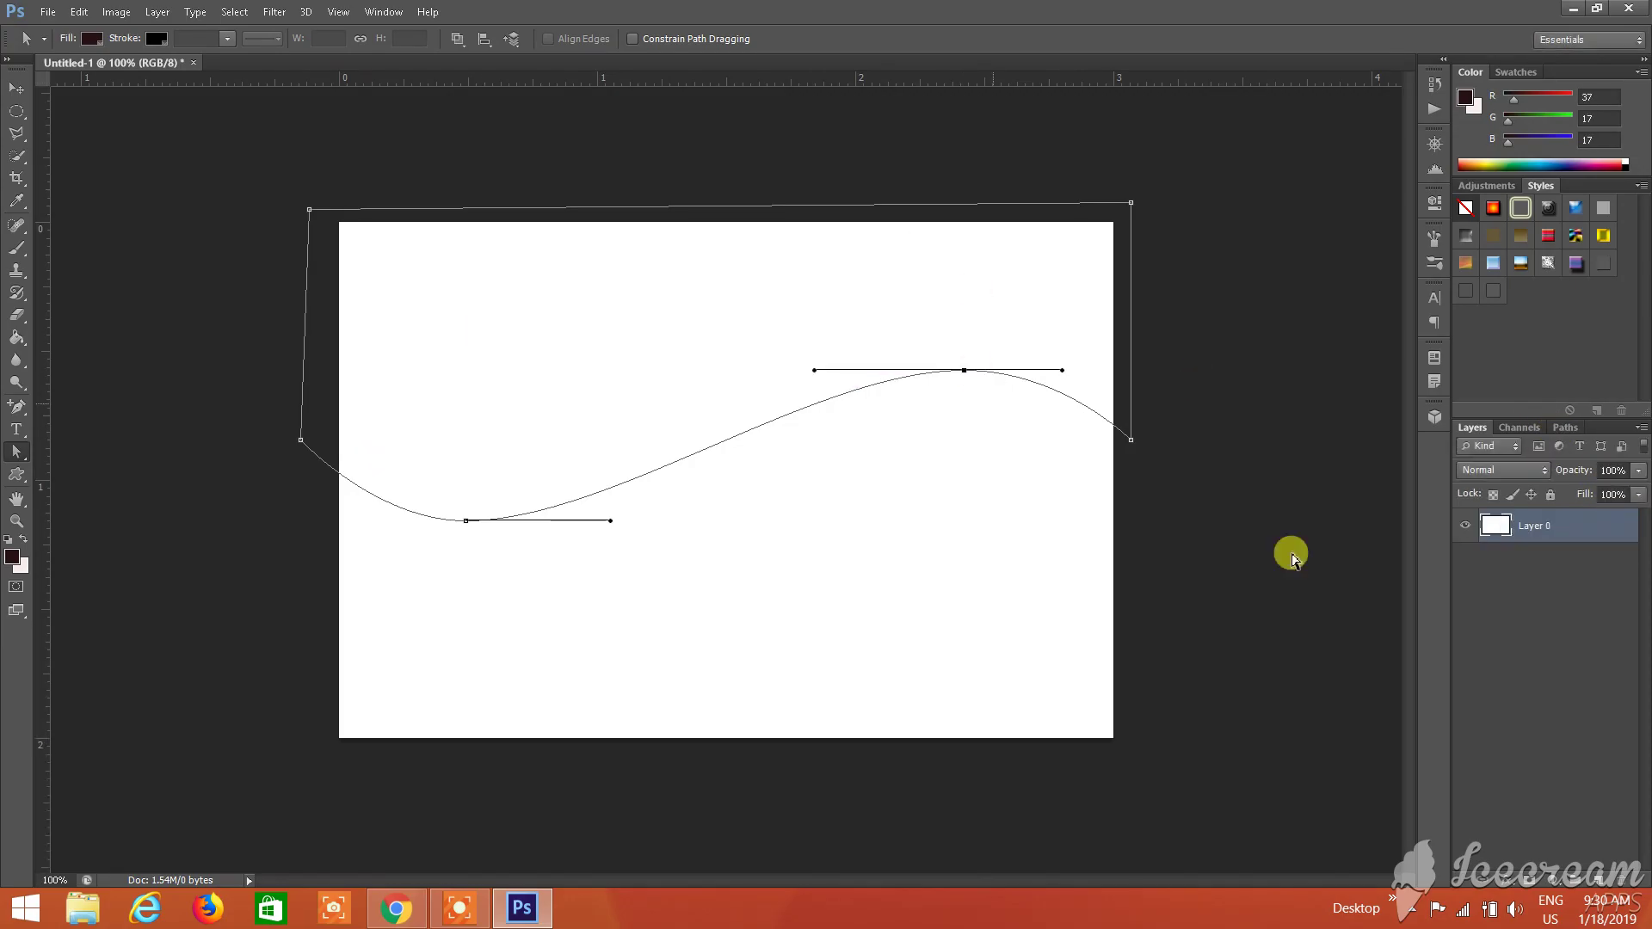
click(1571, 430)
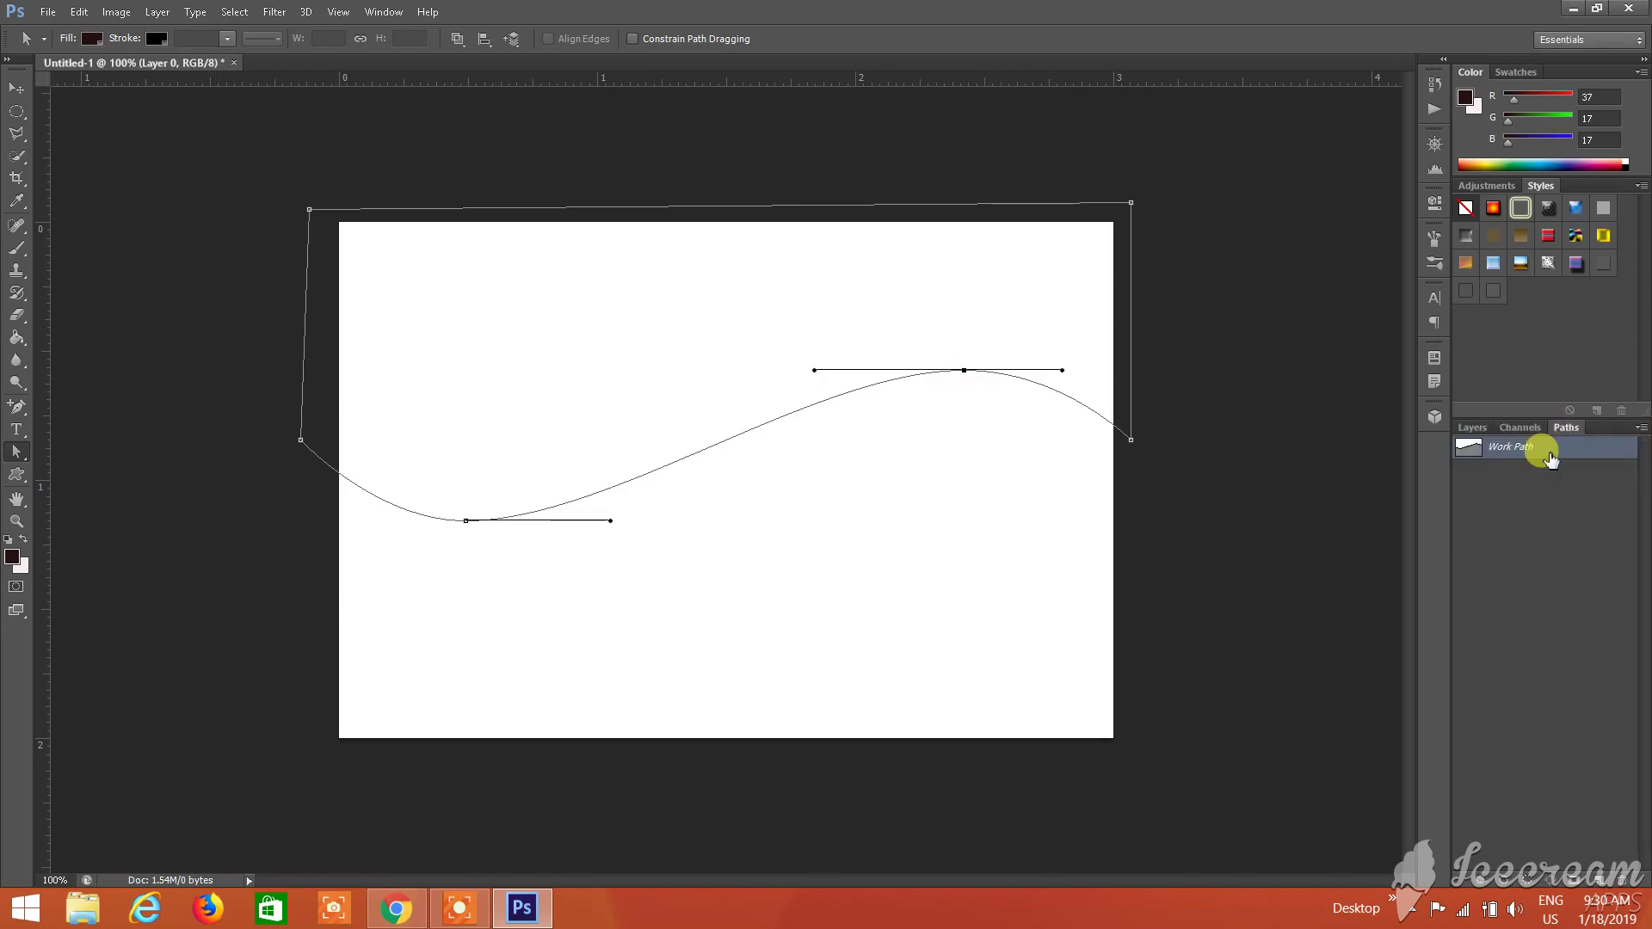
right_click(1550, 459)
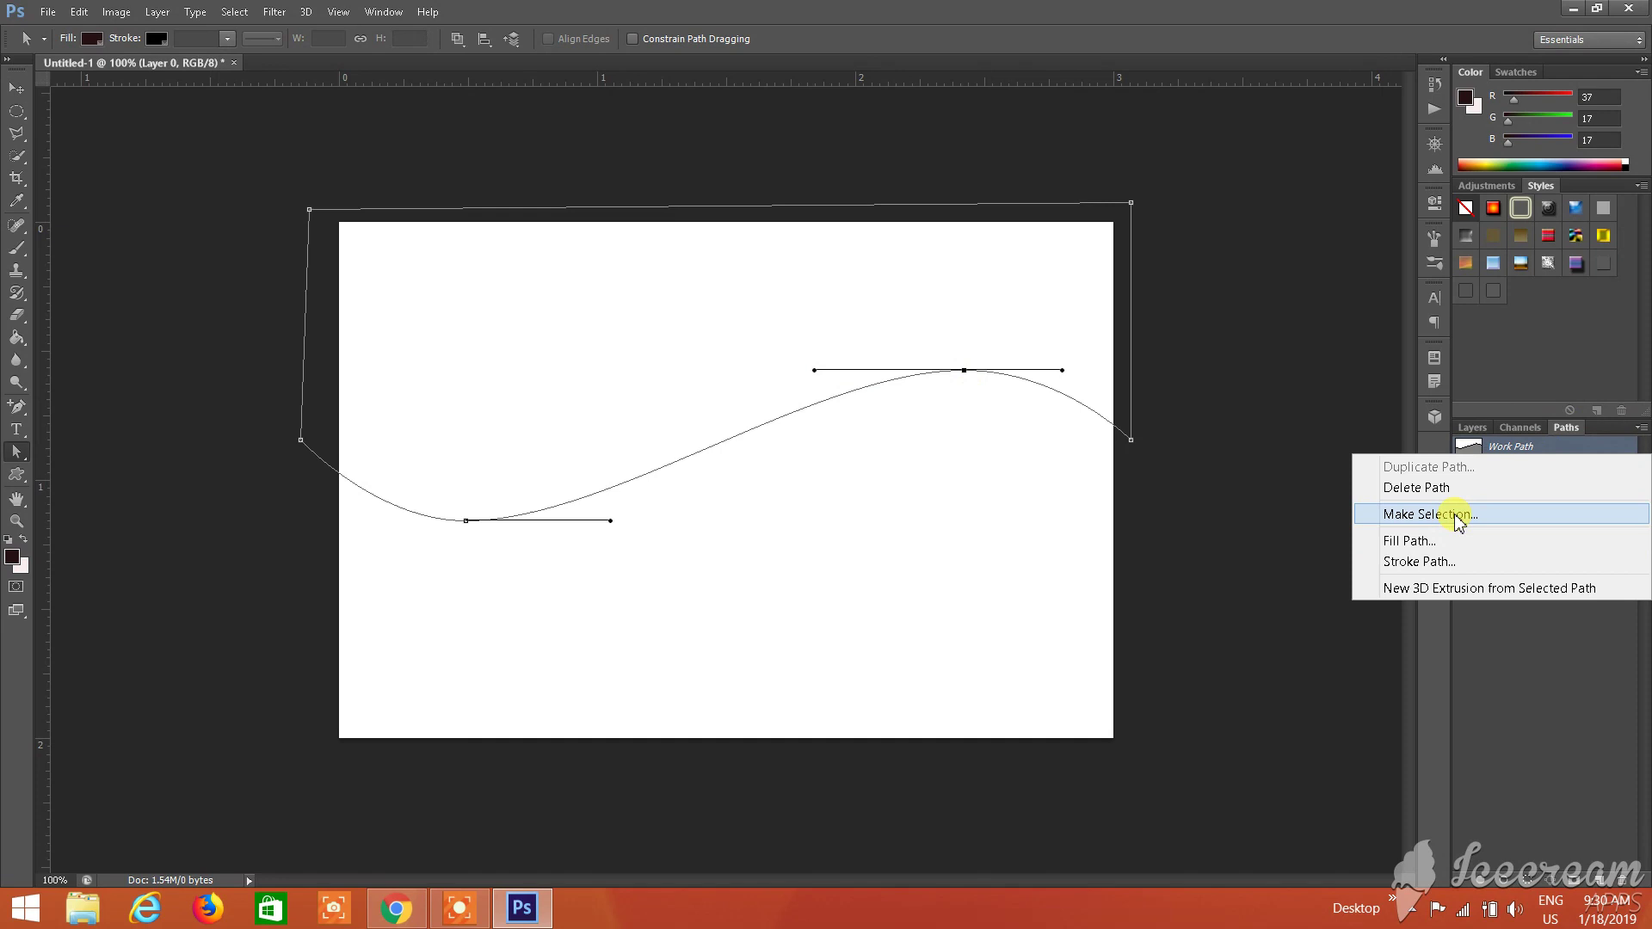
click(1459, 516)
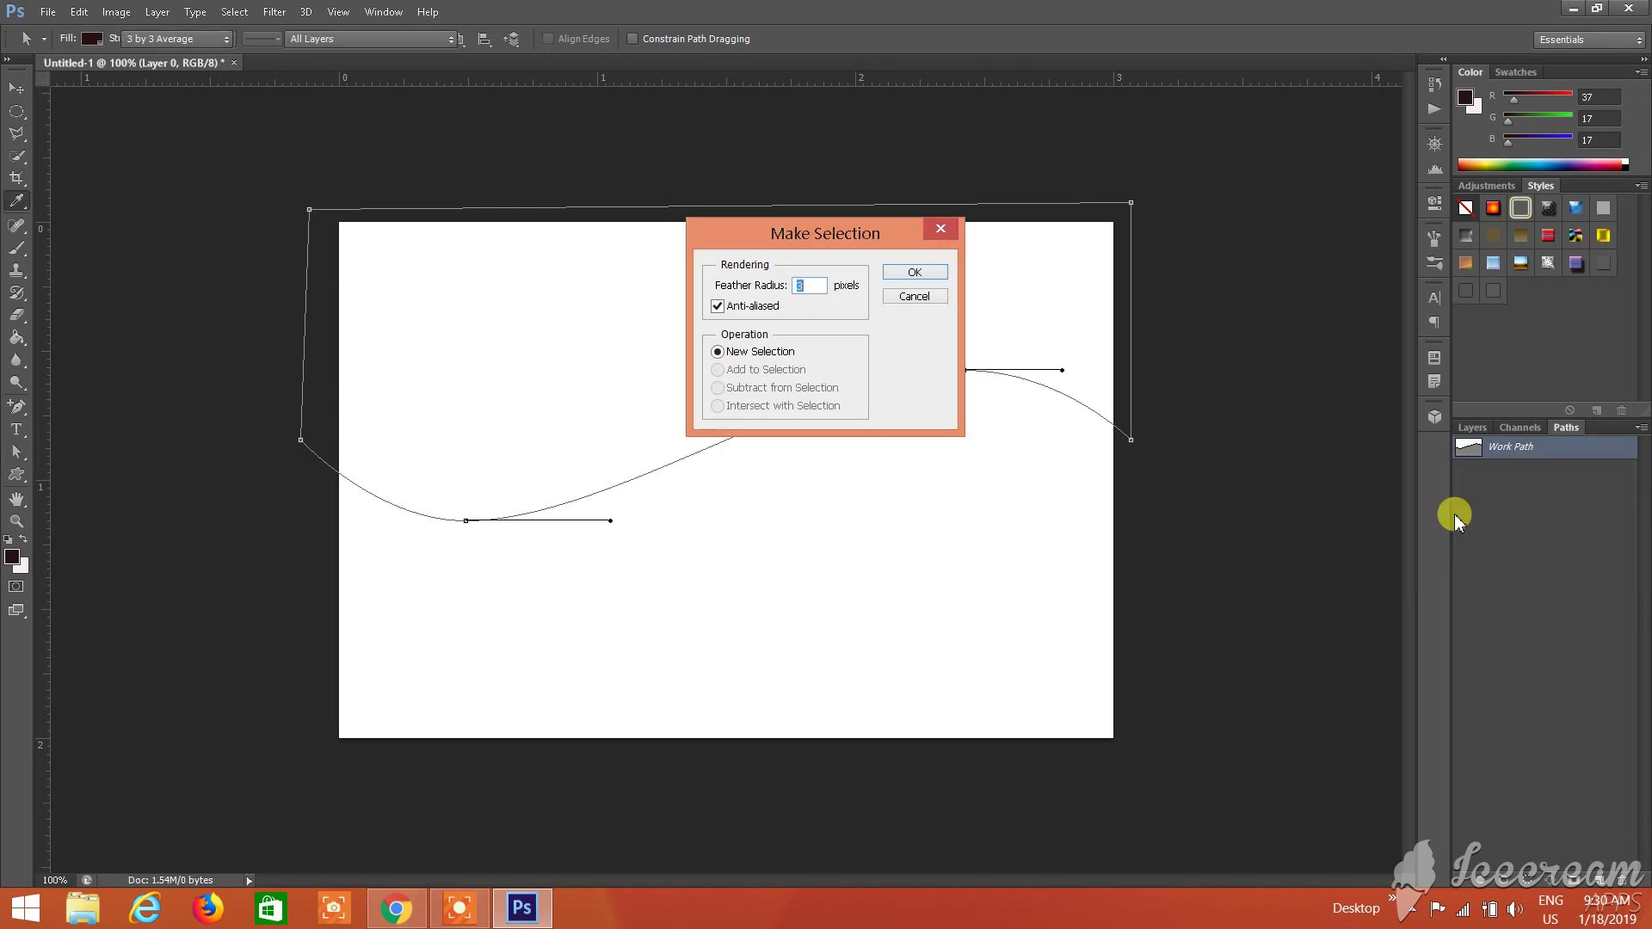
click(917, 273)
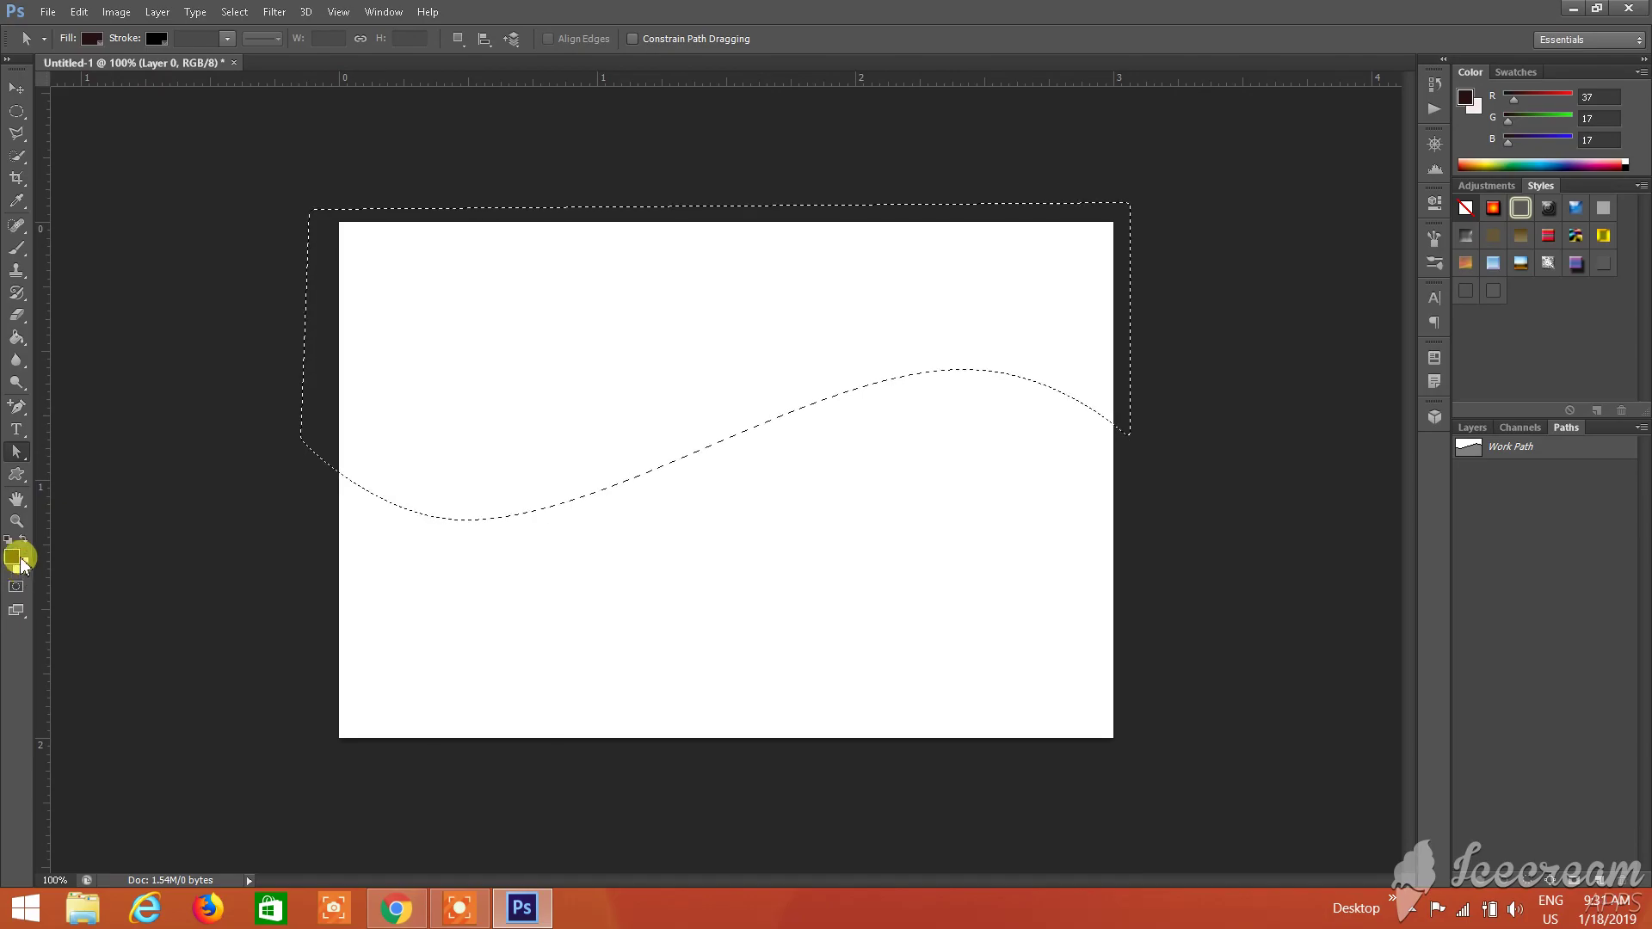
Pick red #d42828 as the background colour in the Color Picker
click(18, 560)
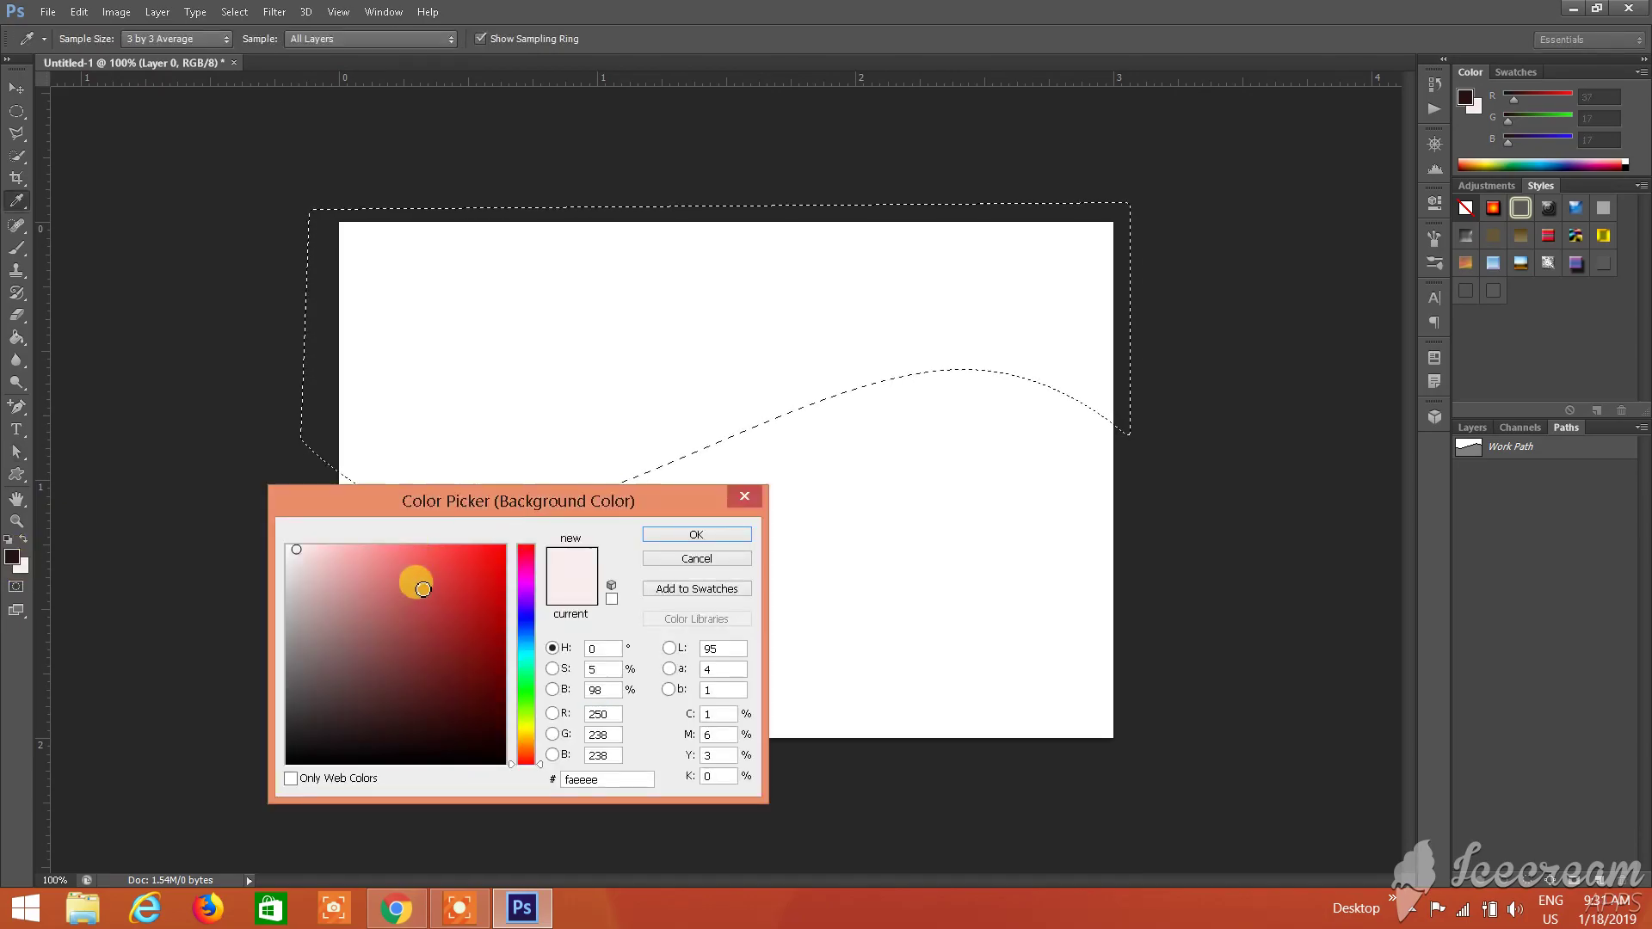
click(696, 535)
key(a)
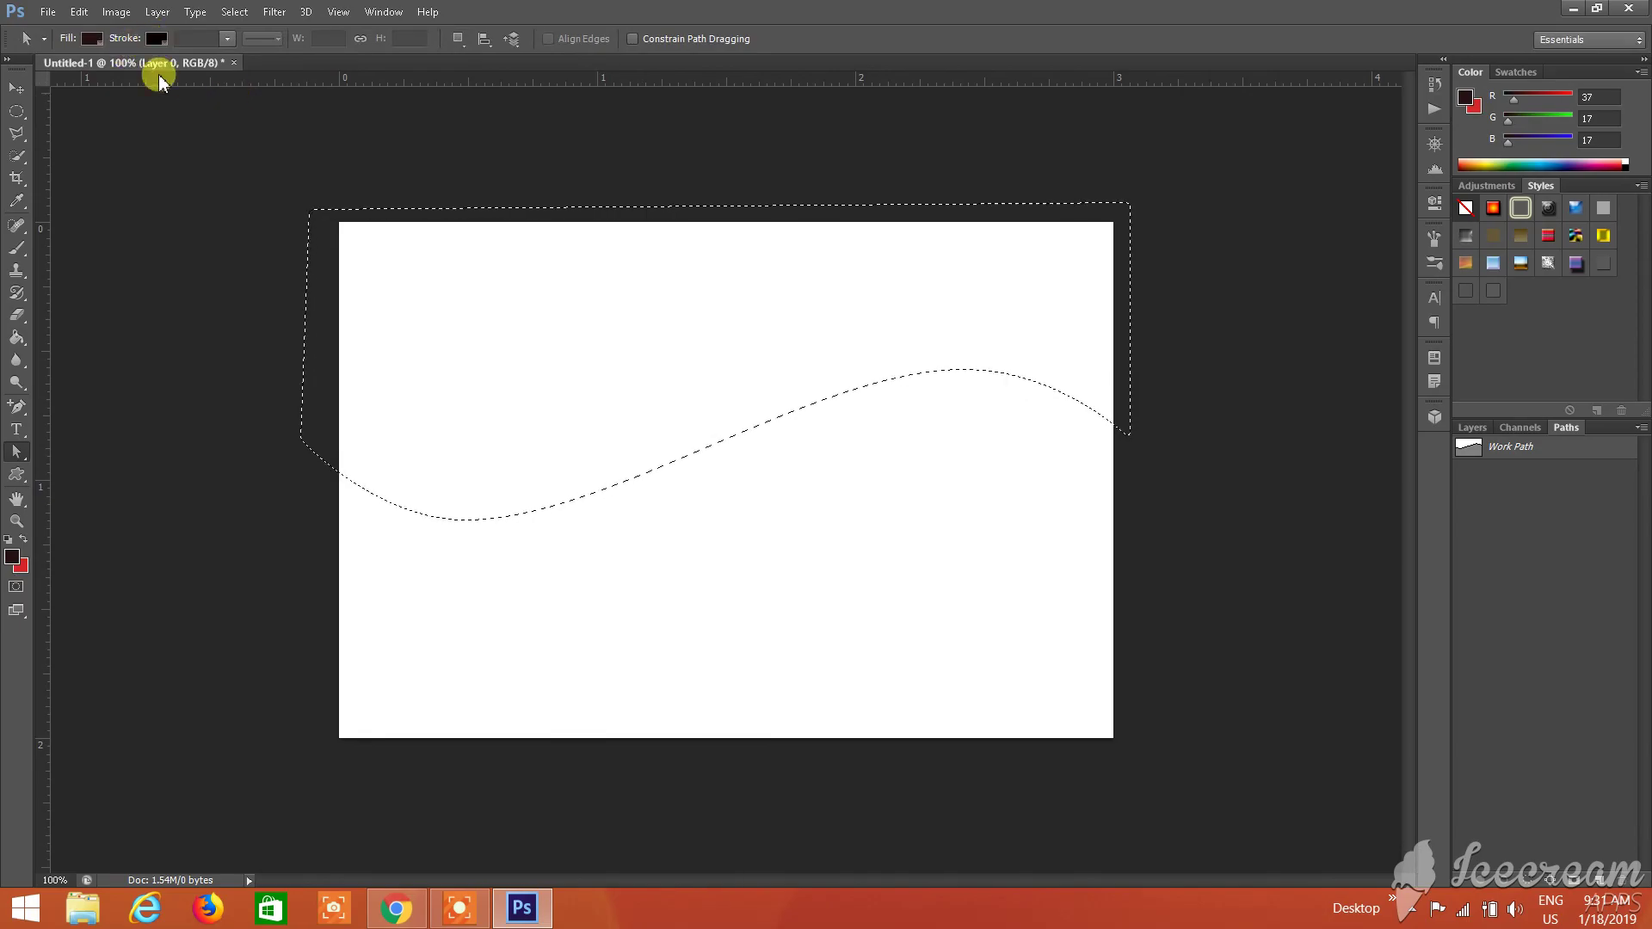
Use Edit > Fill with Background Color to fill the wave selection red
click(75, 14)
click(200, 332)
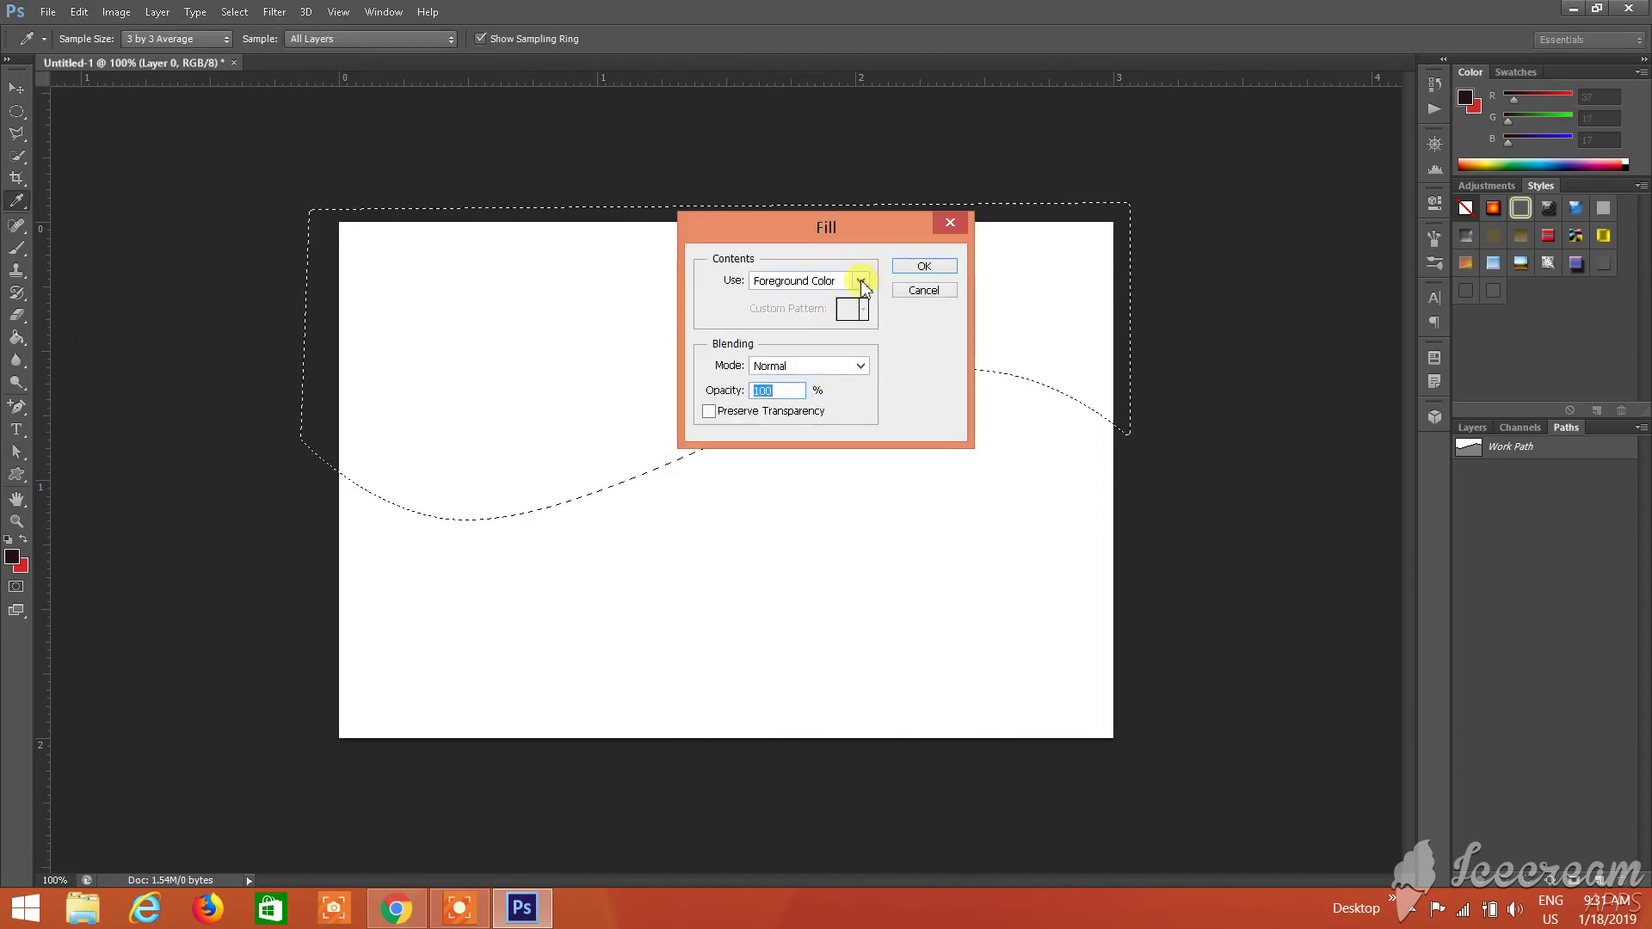
click(861, 282)
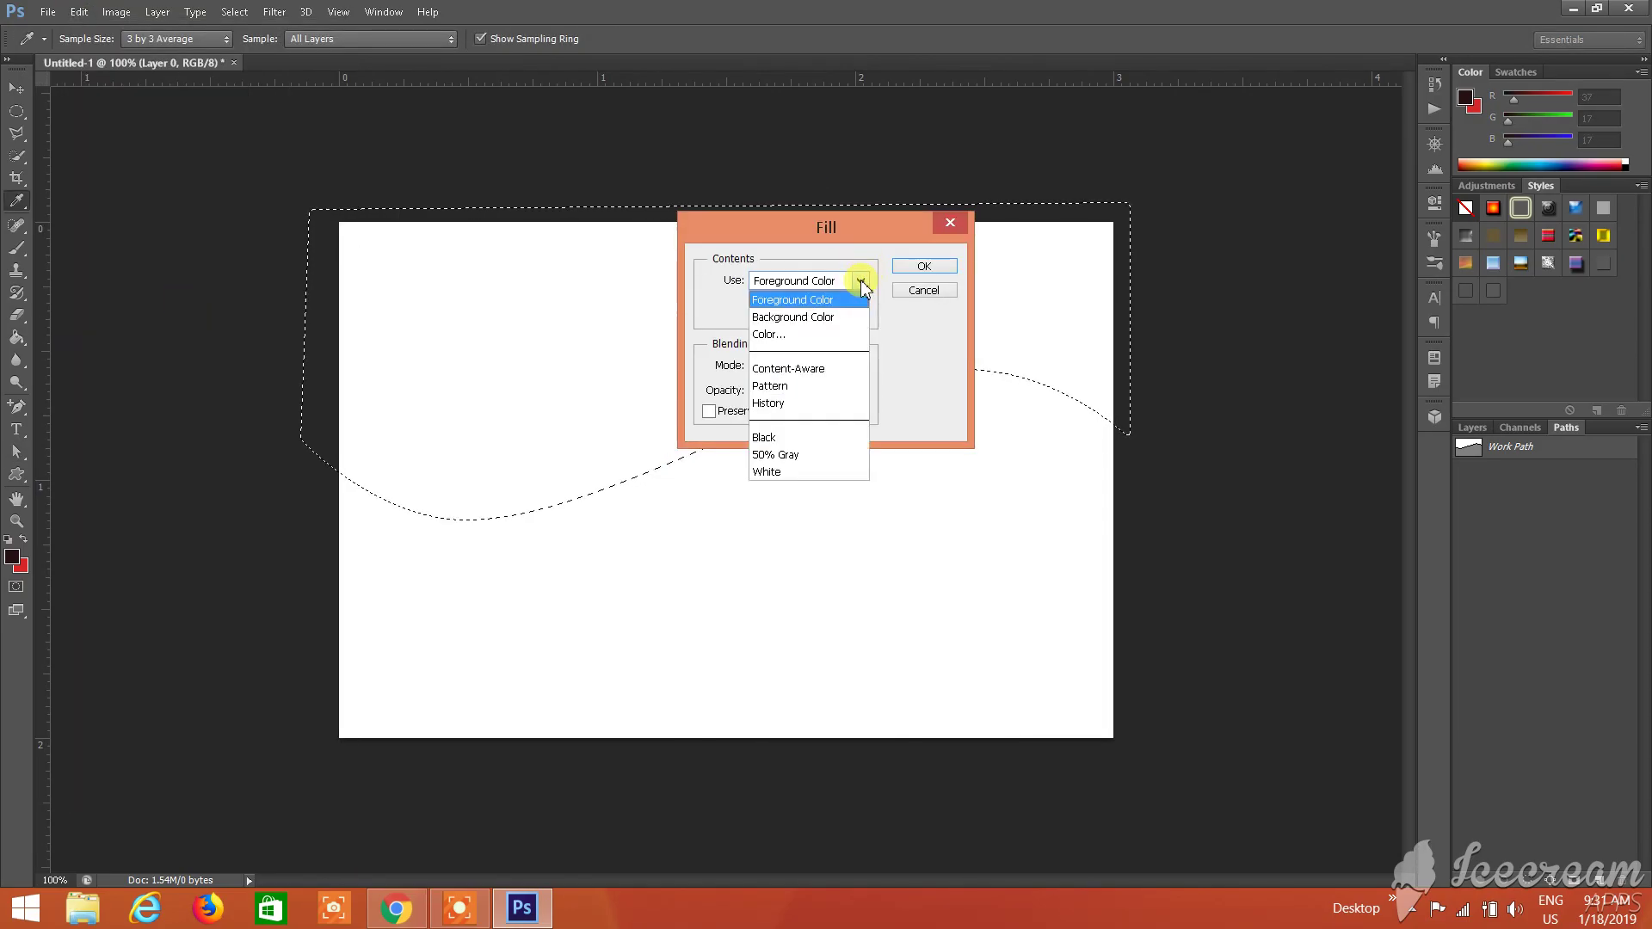
click(833, 318)
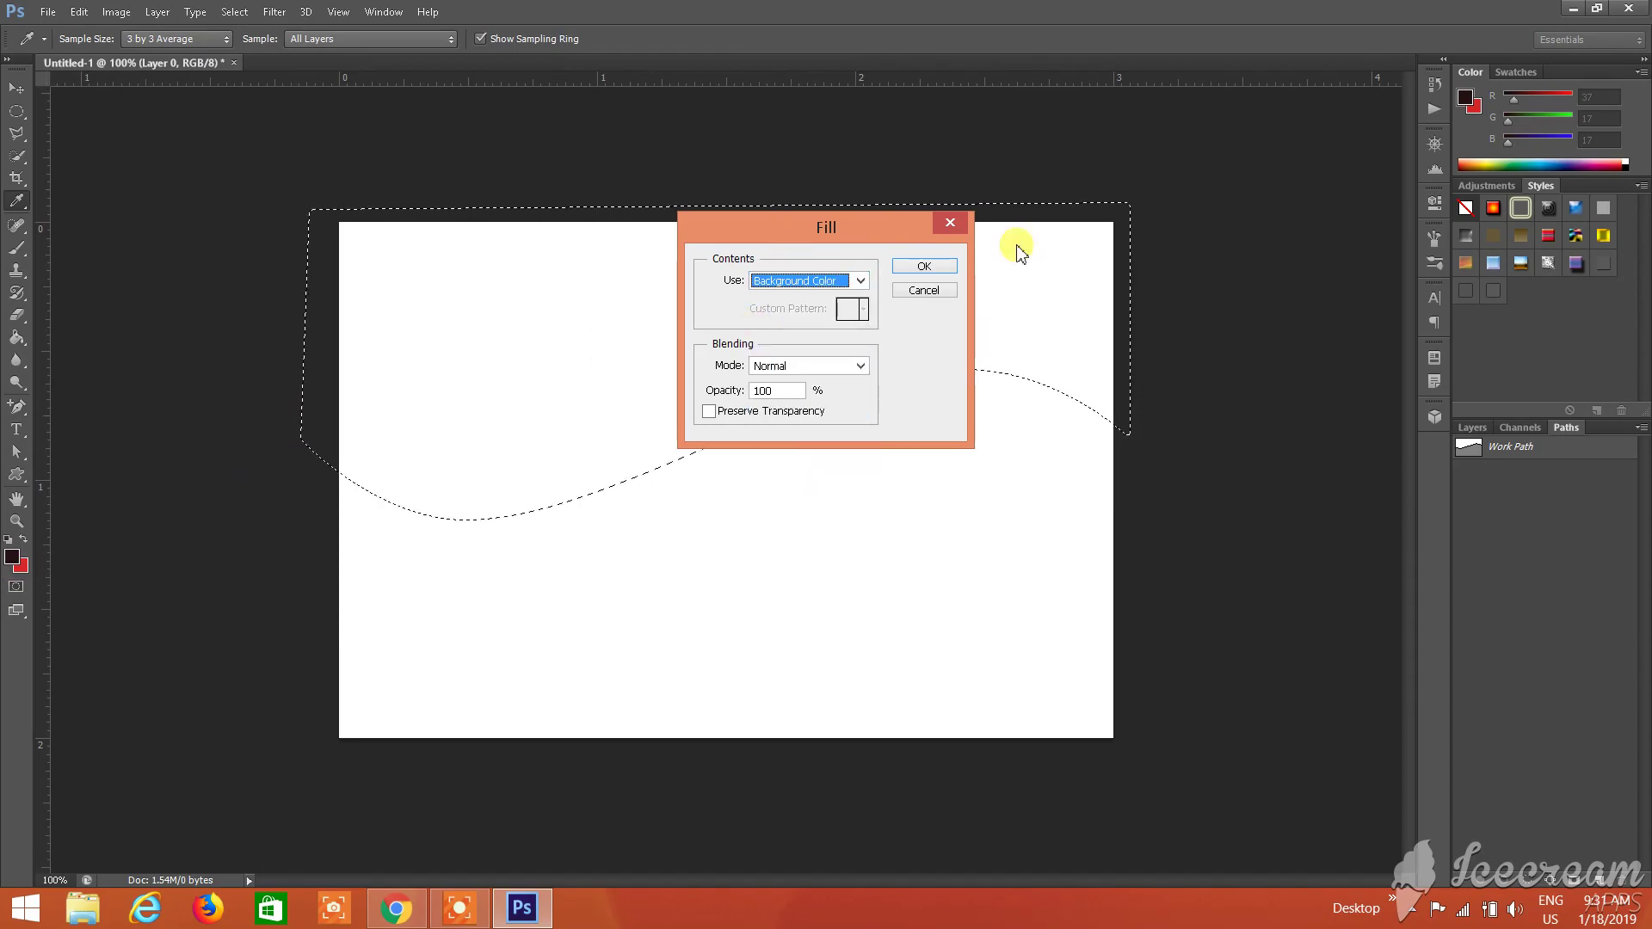
click(934, 270)
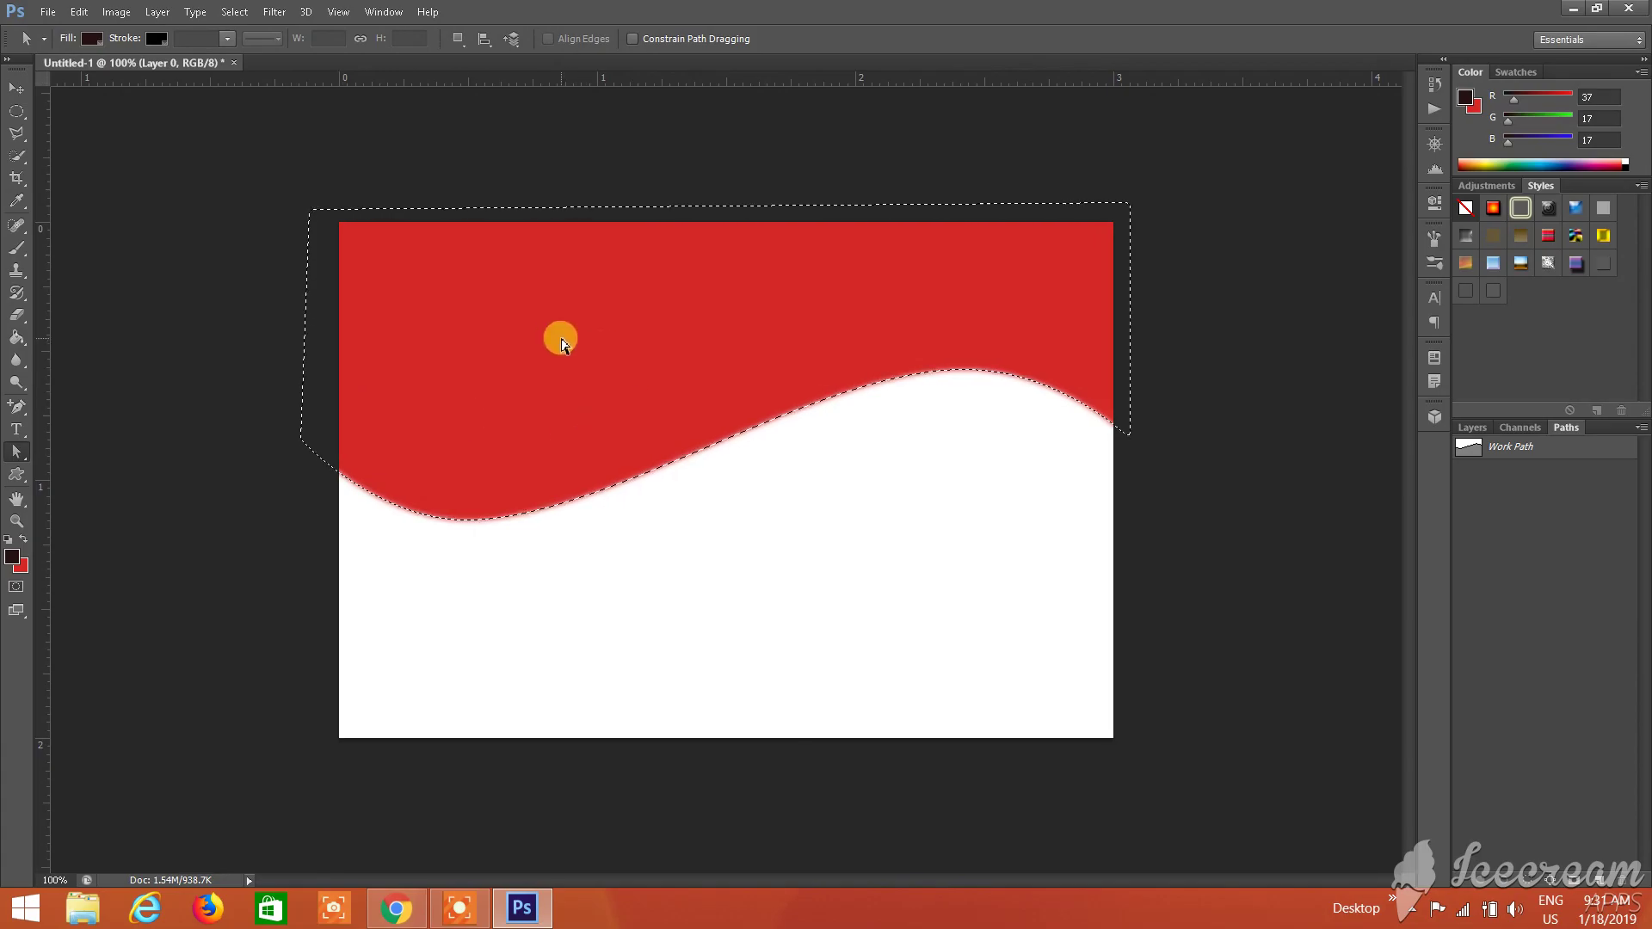
Apply a dark outside stroke along the wave selection, then deselect with Ctrl+D
click(78, 12)
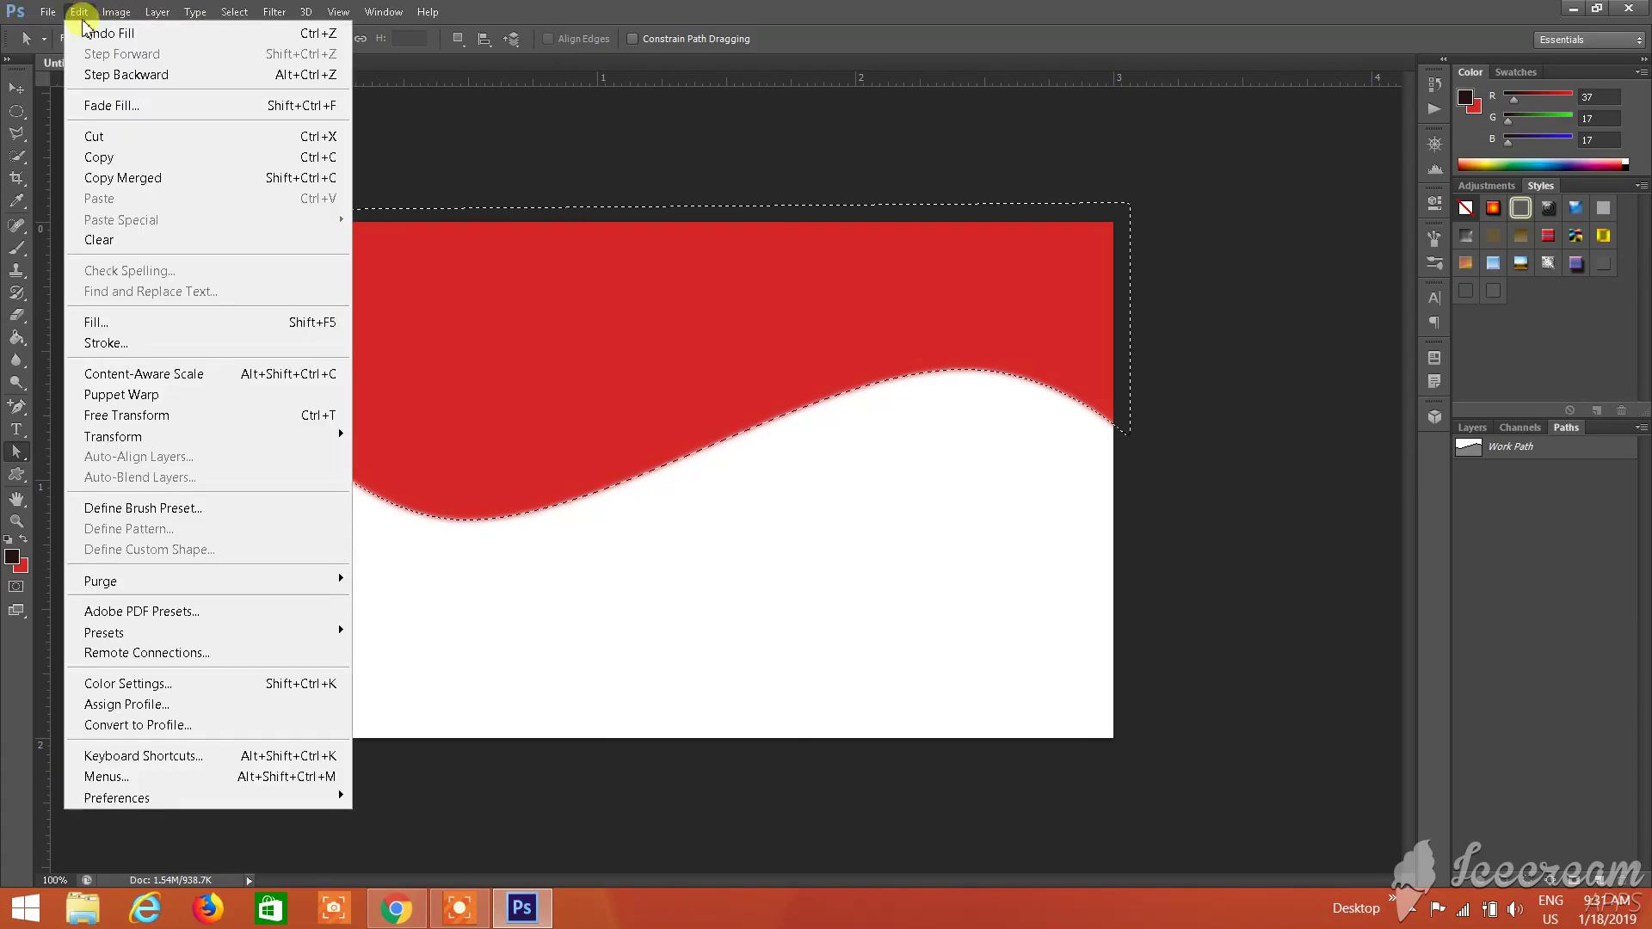
click(134, 343)
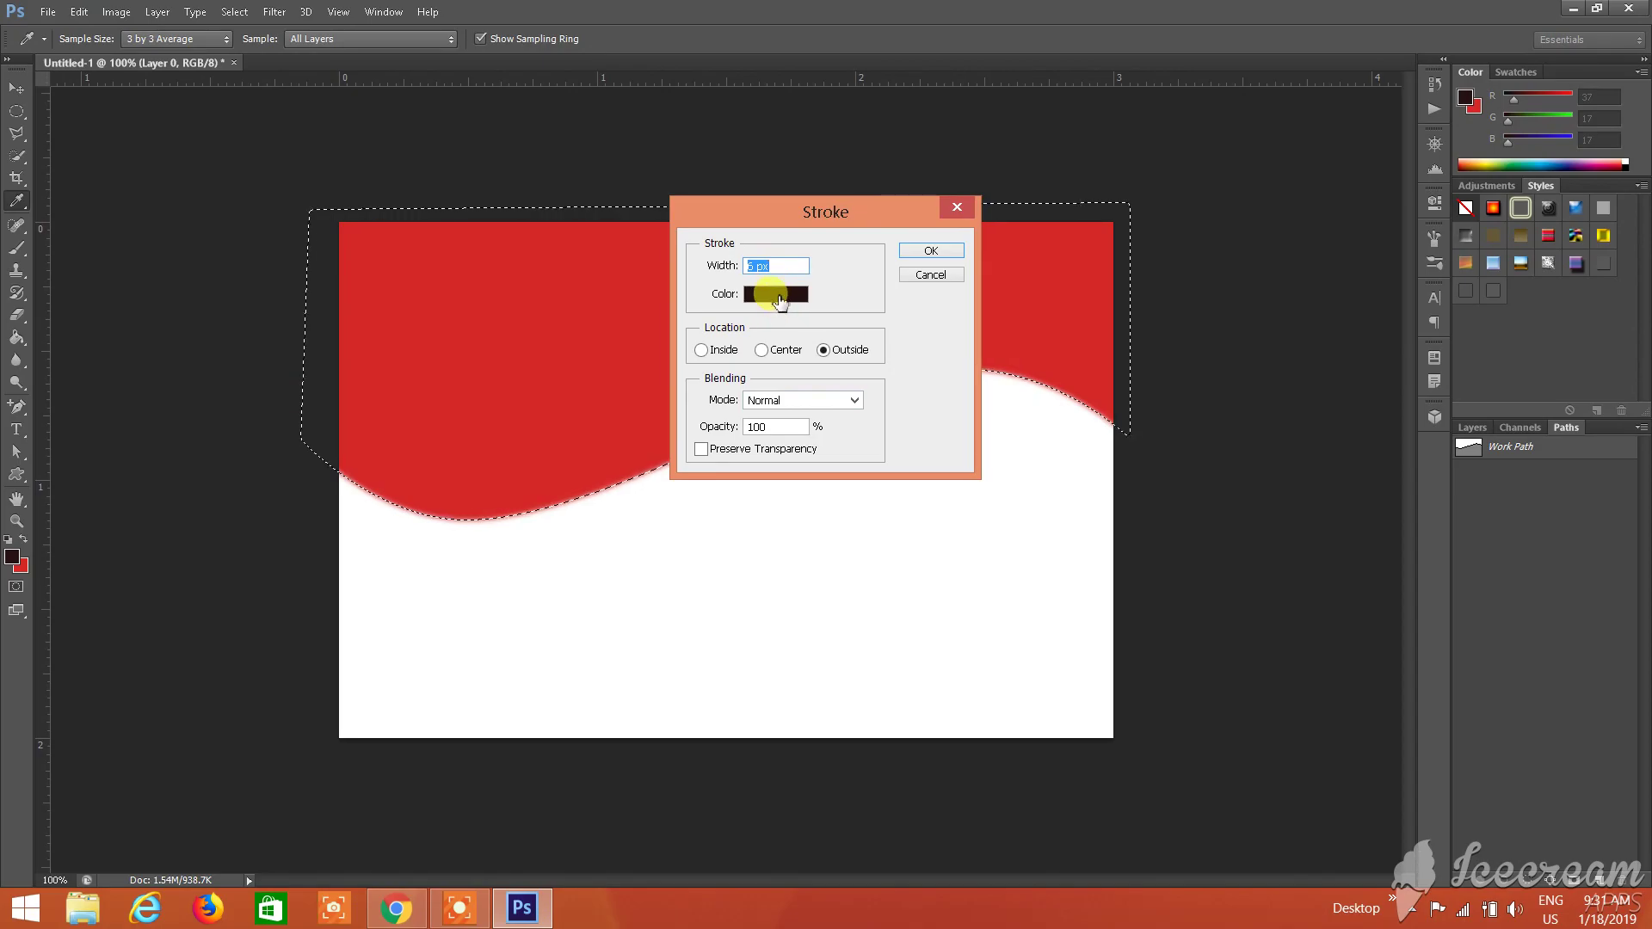
click(930, 250)
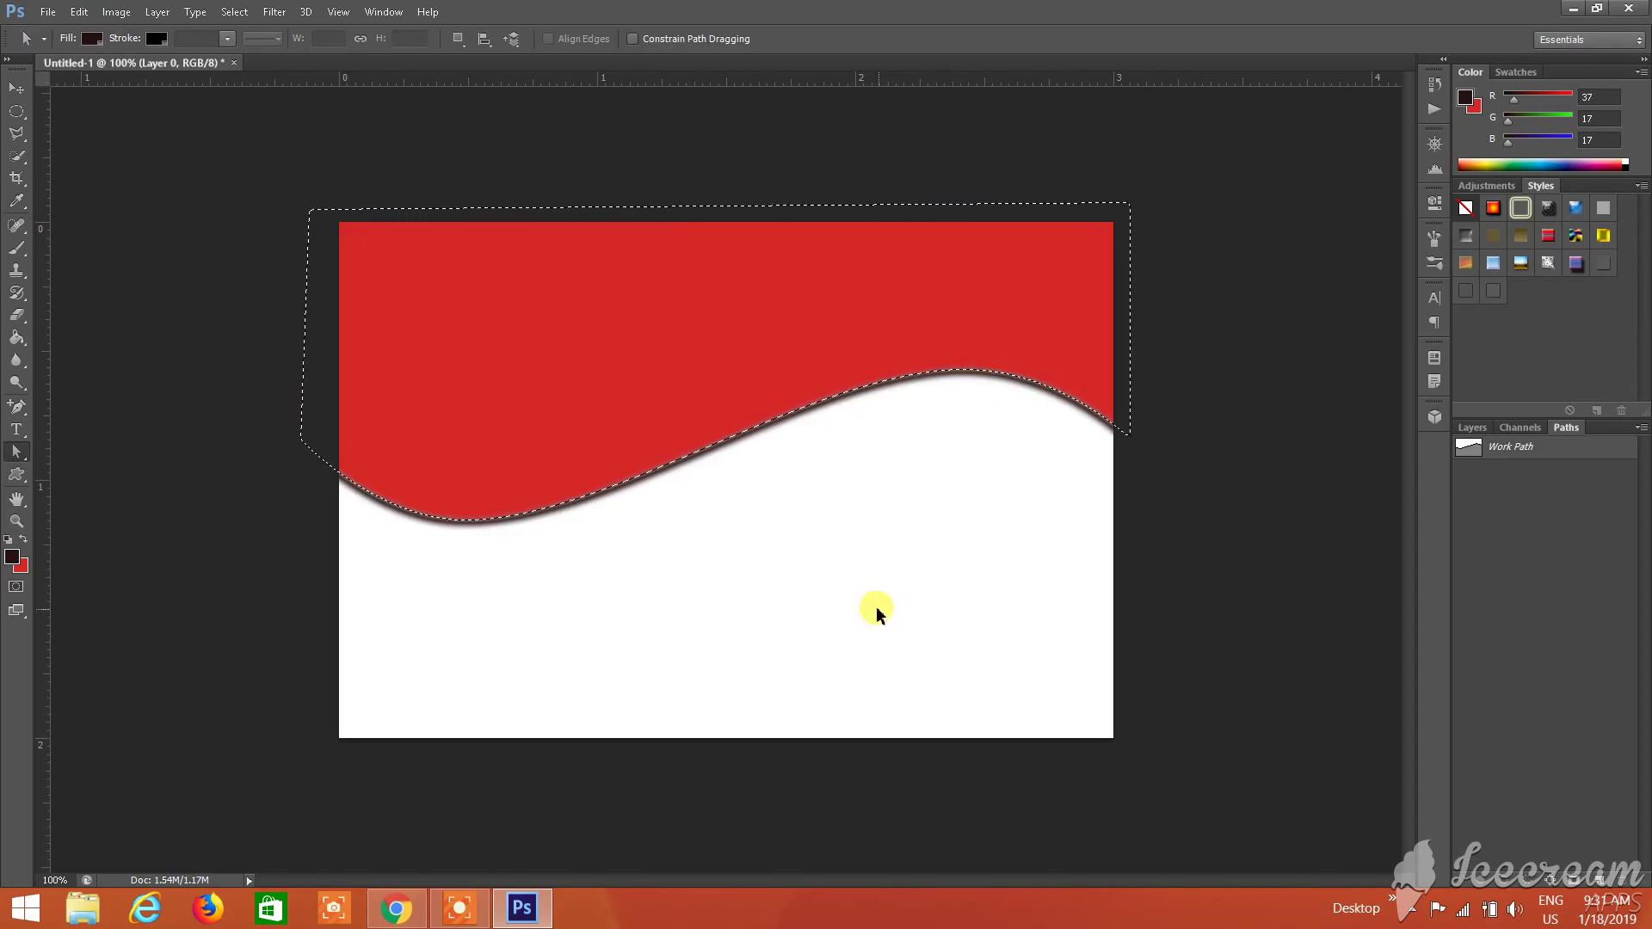
key(ctrl+d)
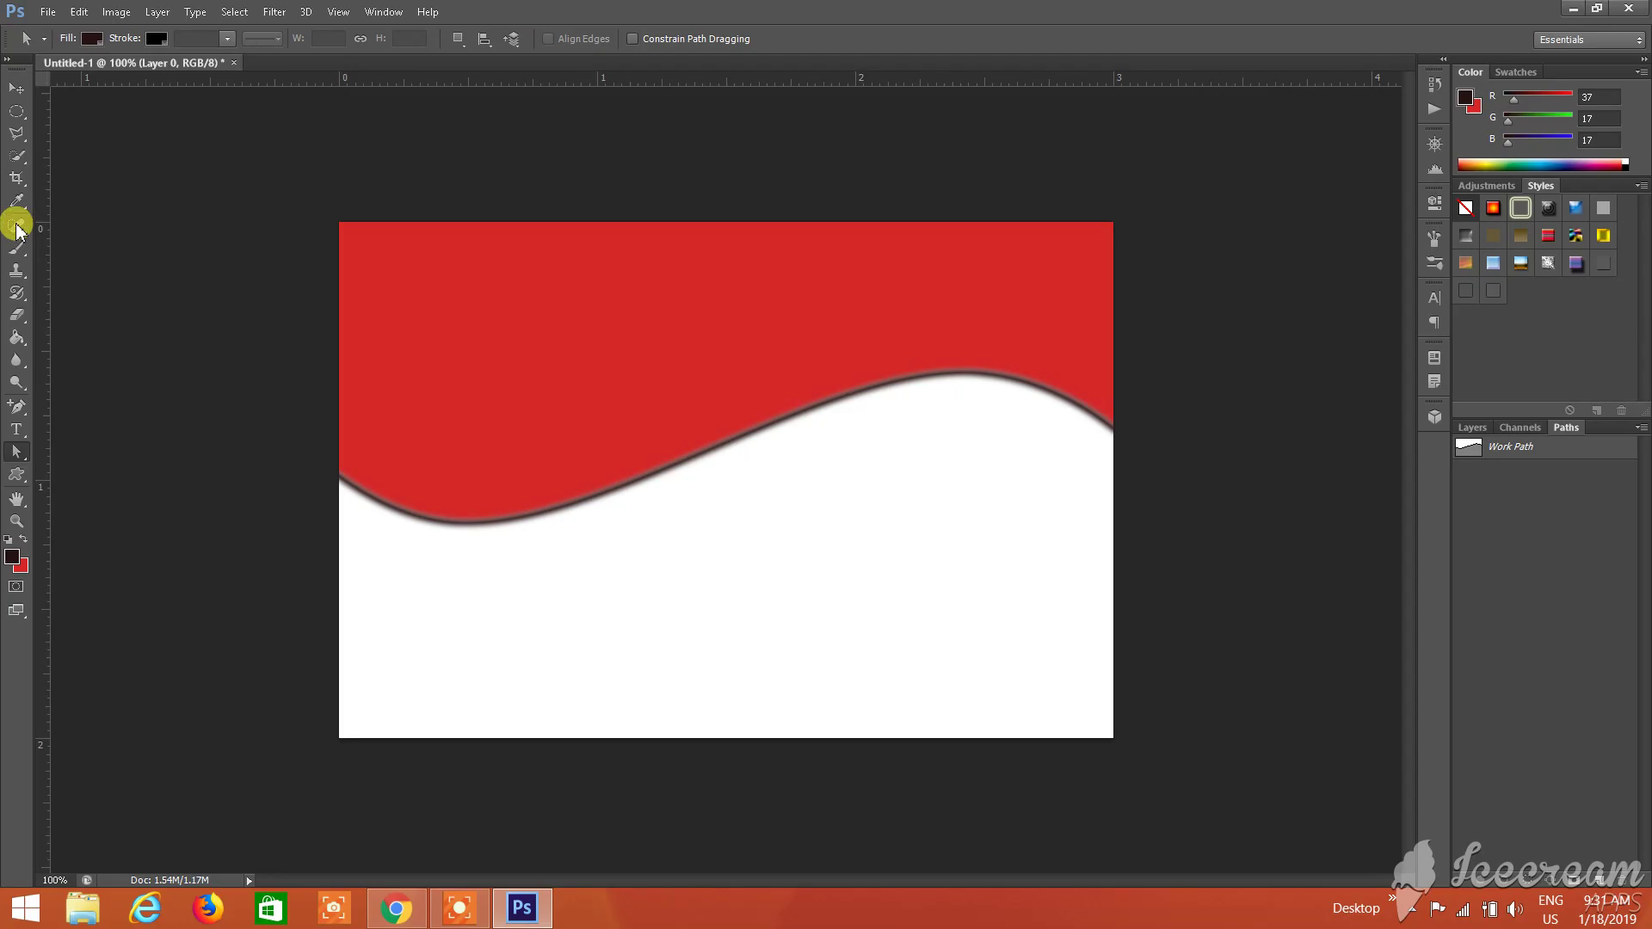
Draw a paragraph text box below the wave, enter 'Prajwol Graphics TV', and select it
click(18, 429)
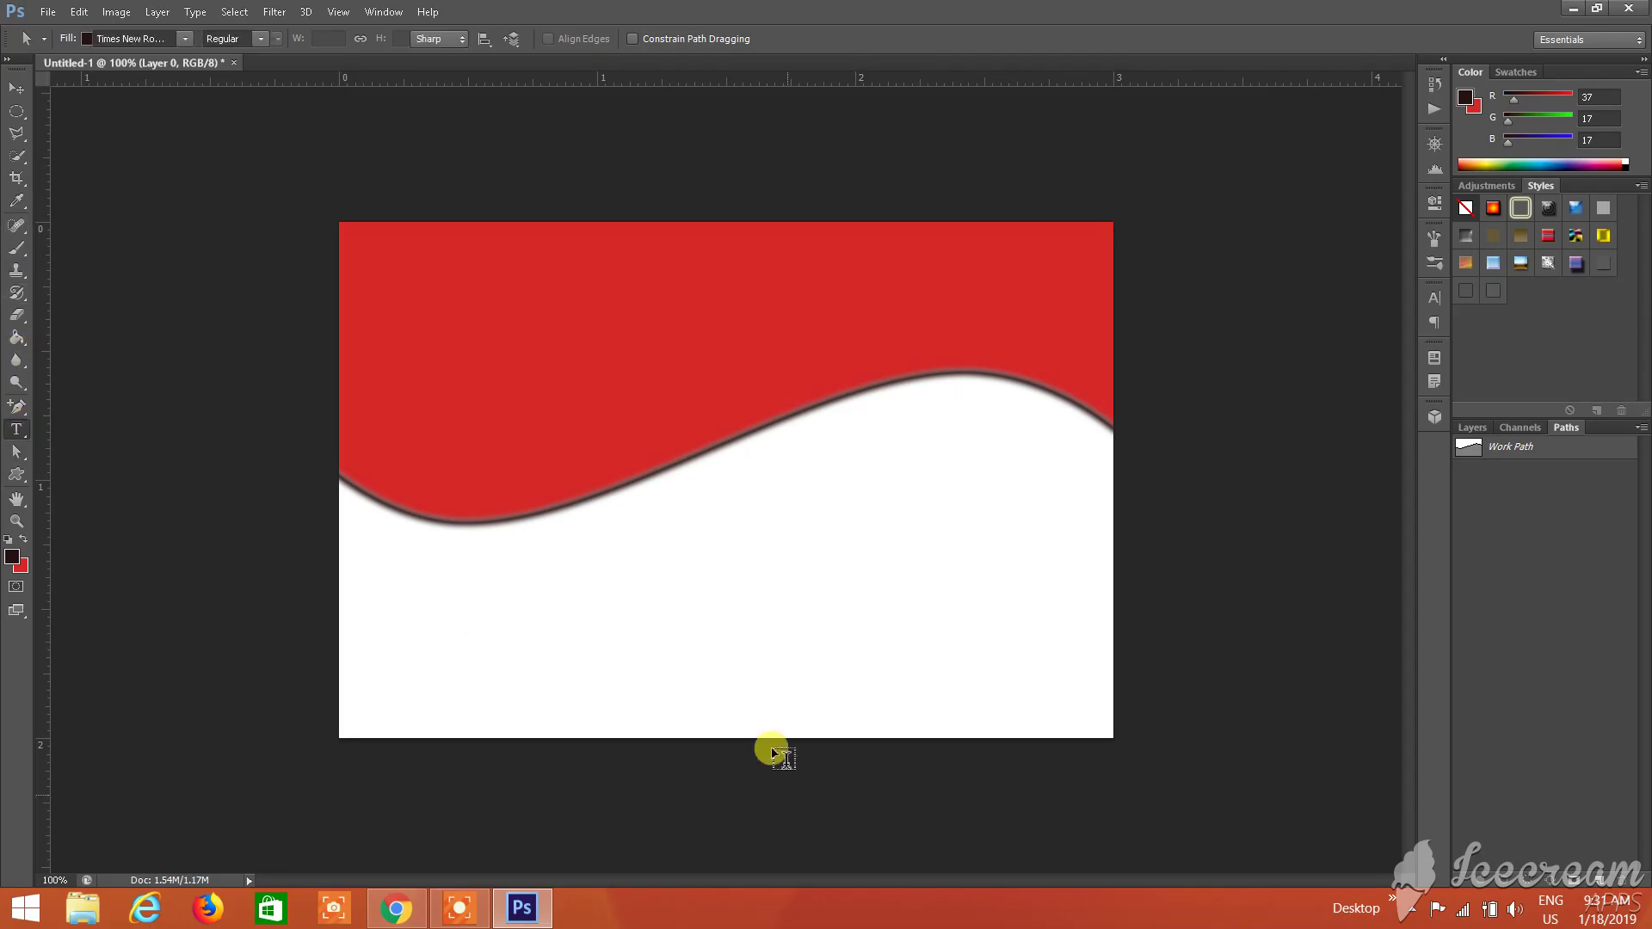
mouse_move(546, 552)
mouse_down()
mouse_move(611, 628)
mouse_move(1049, 684)
mouse_up()
text(P)
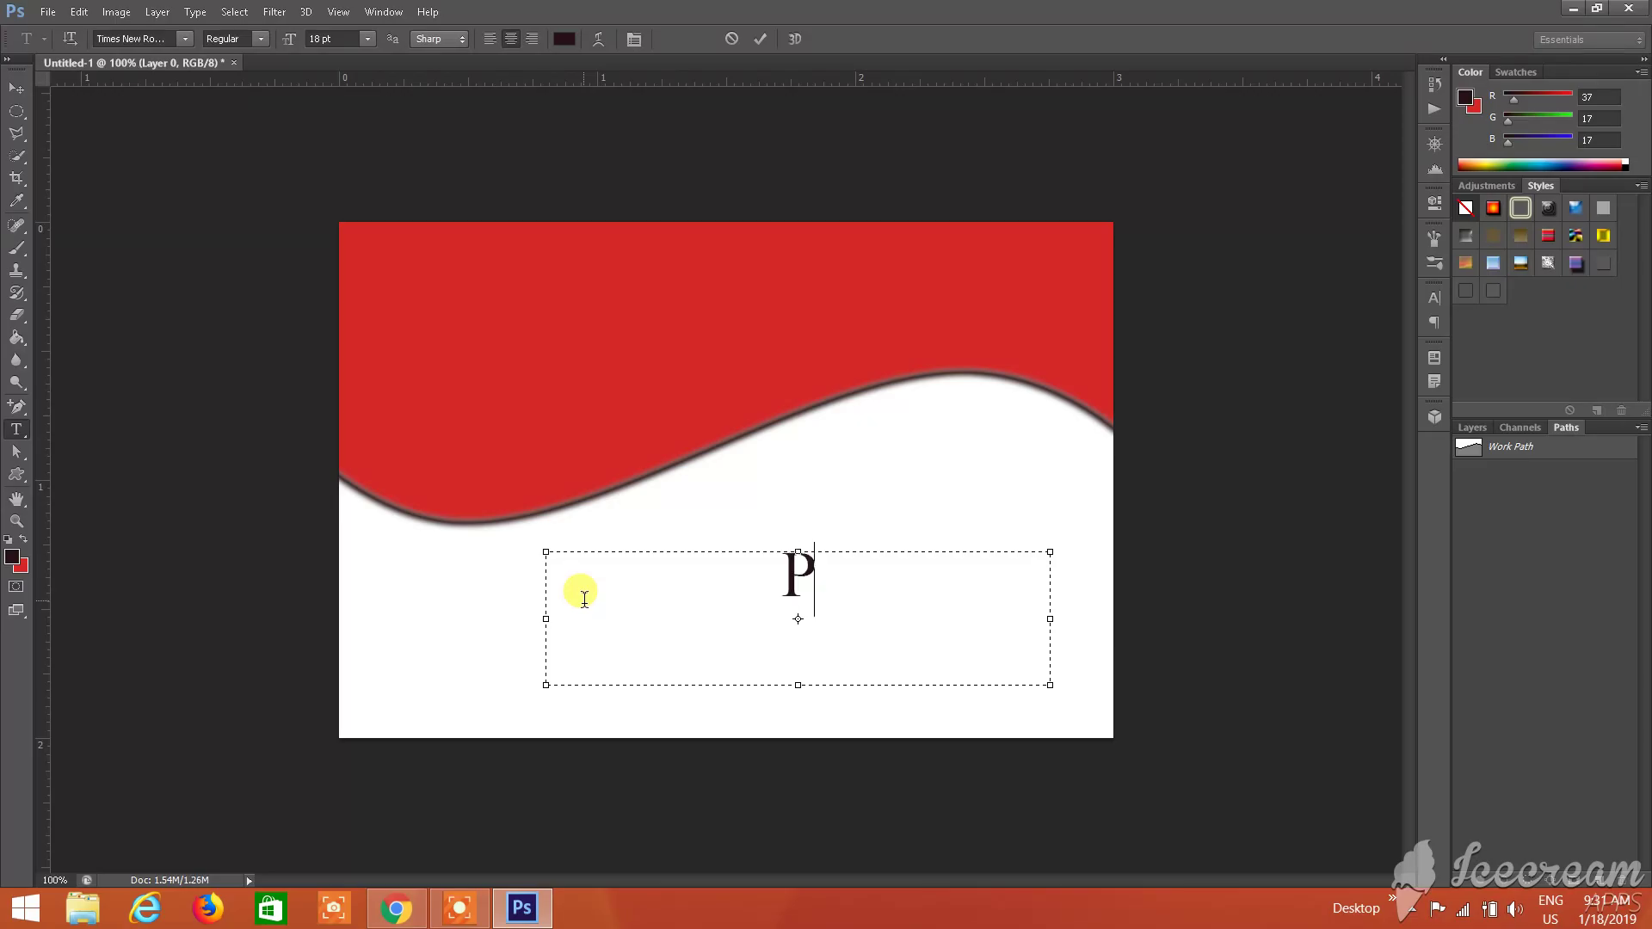
text(raj)
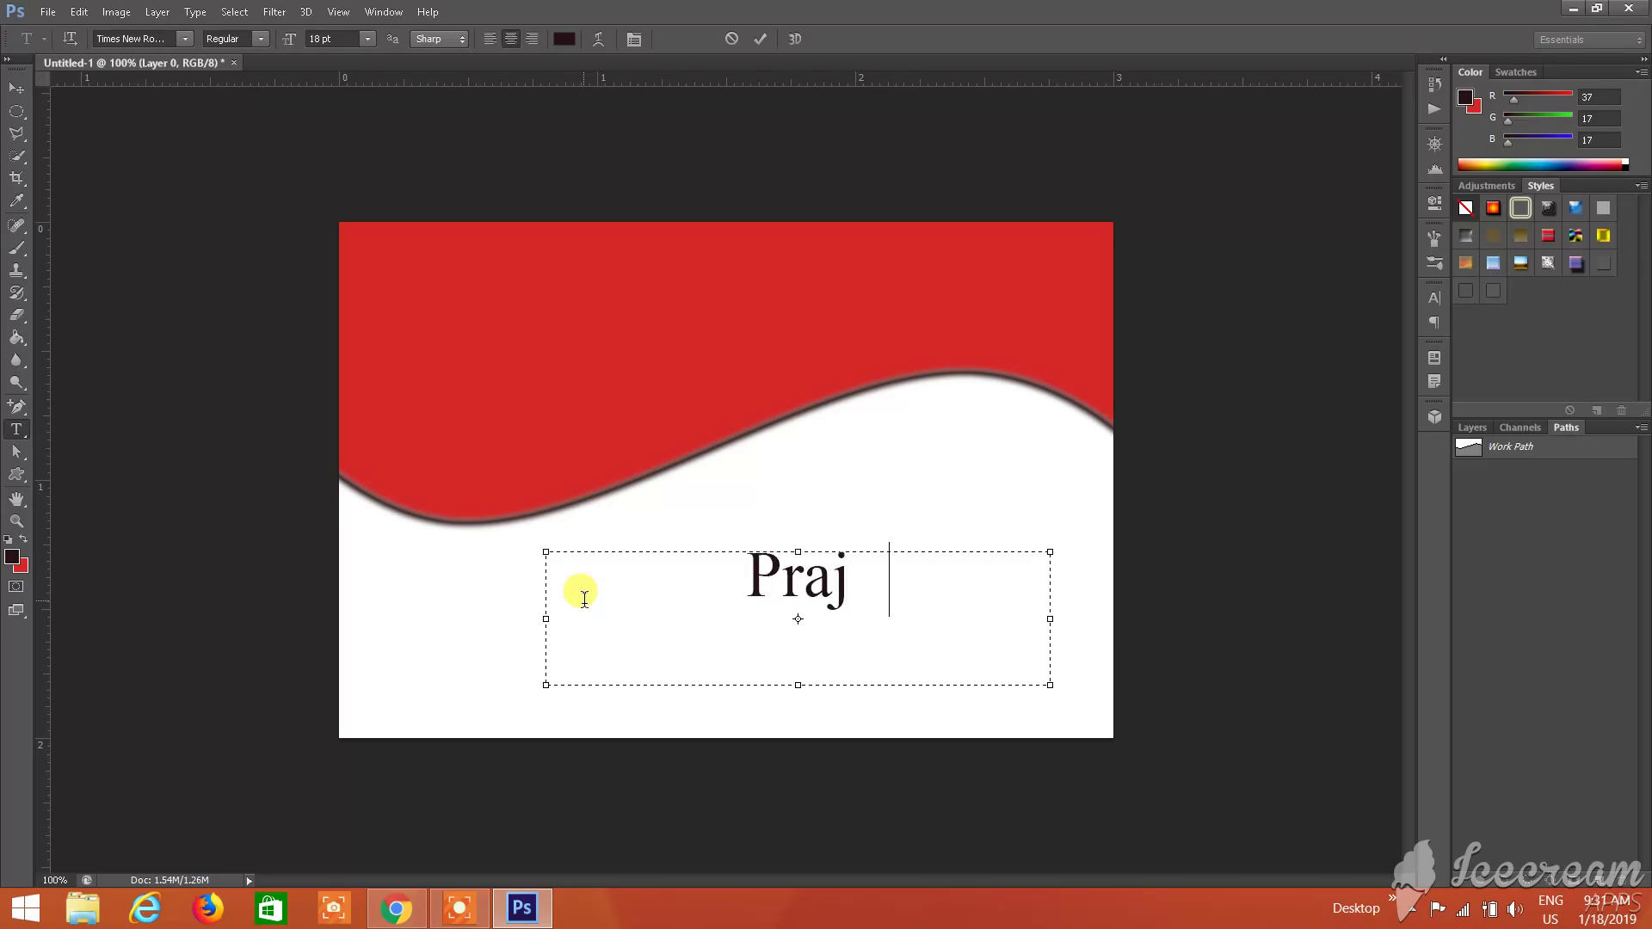
text(wol)
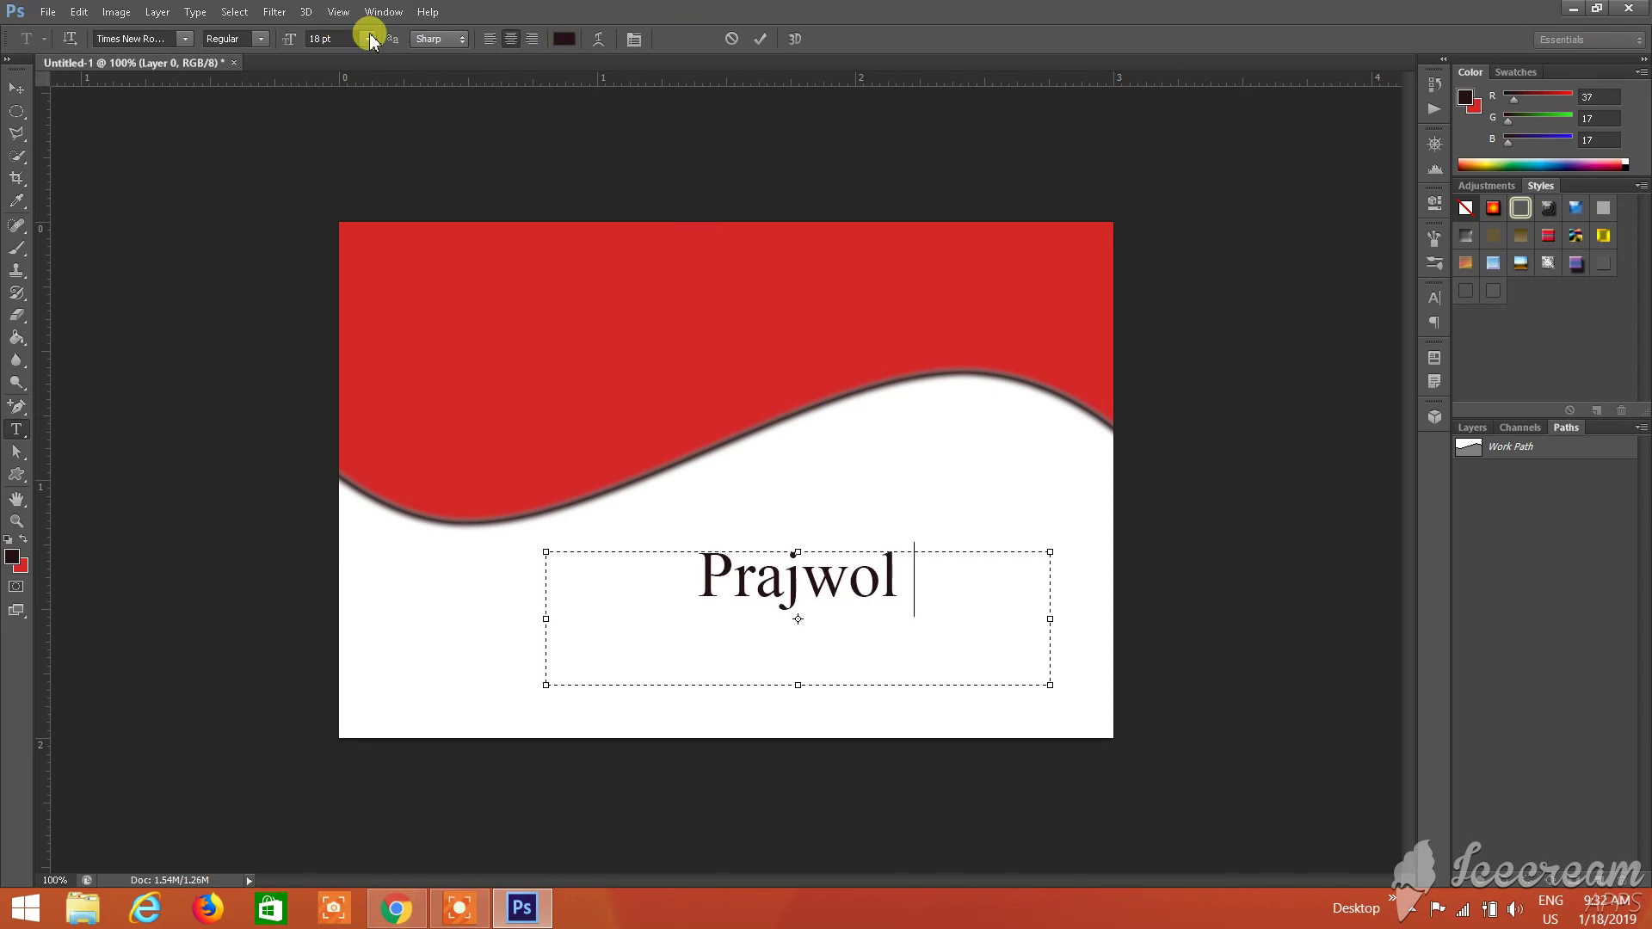
text(G)
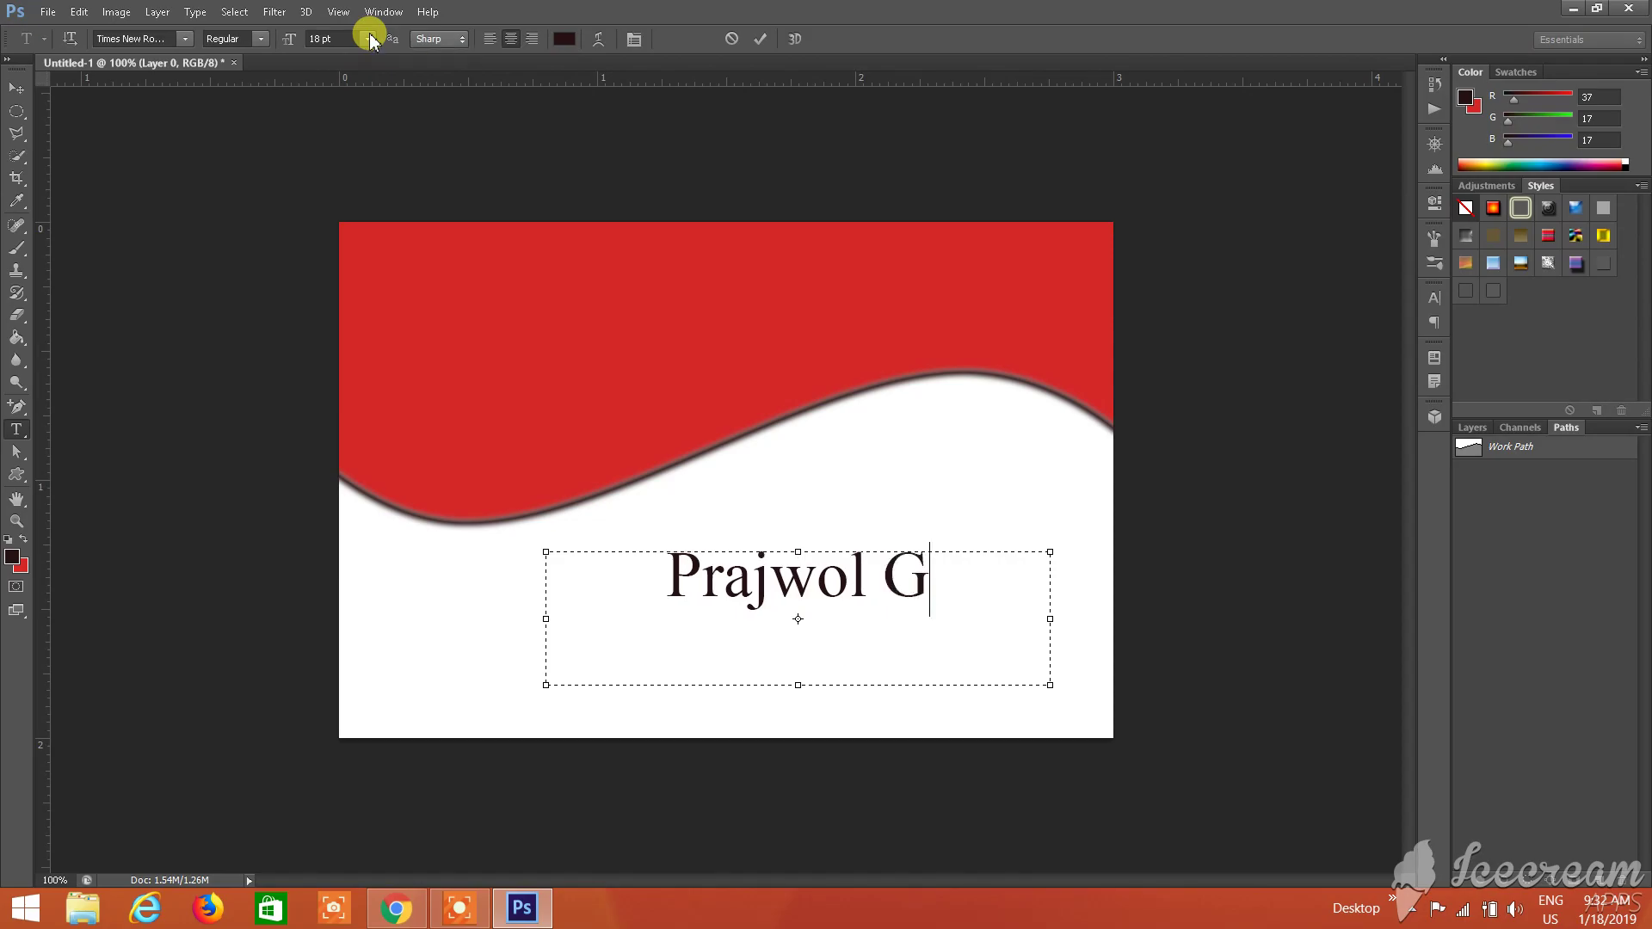
text(raph)
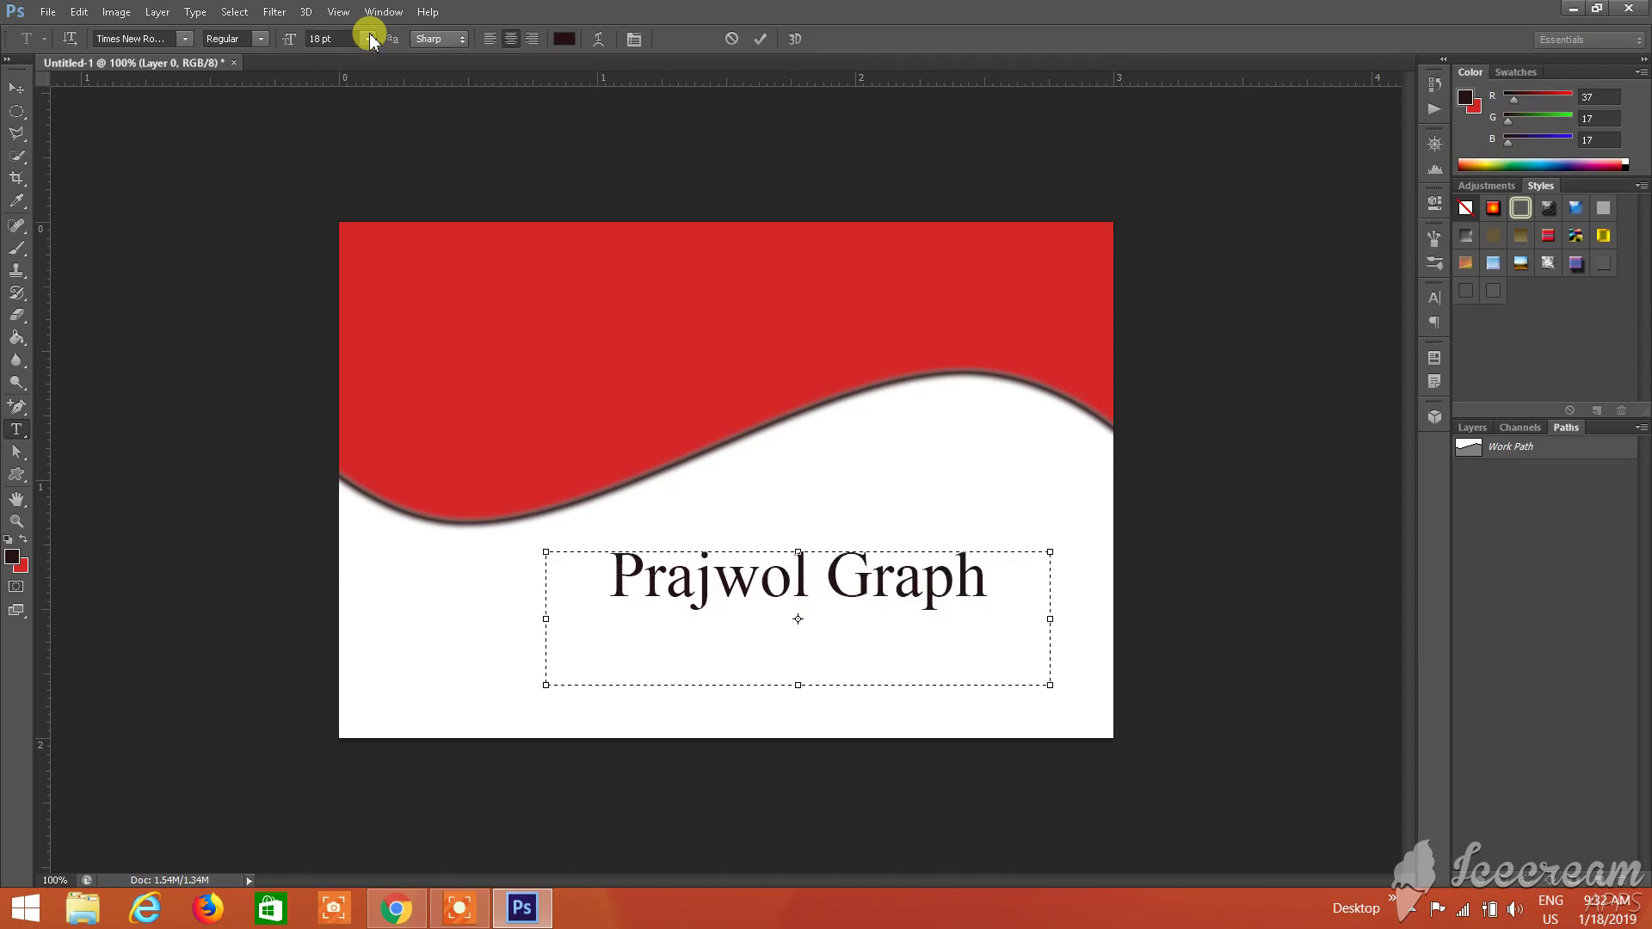
text(ics T)
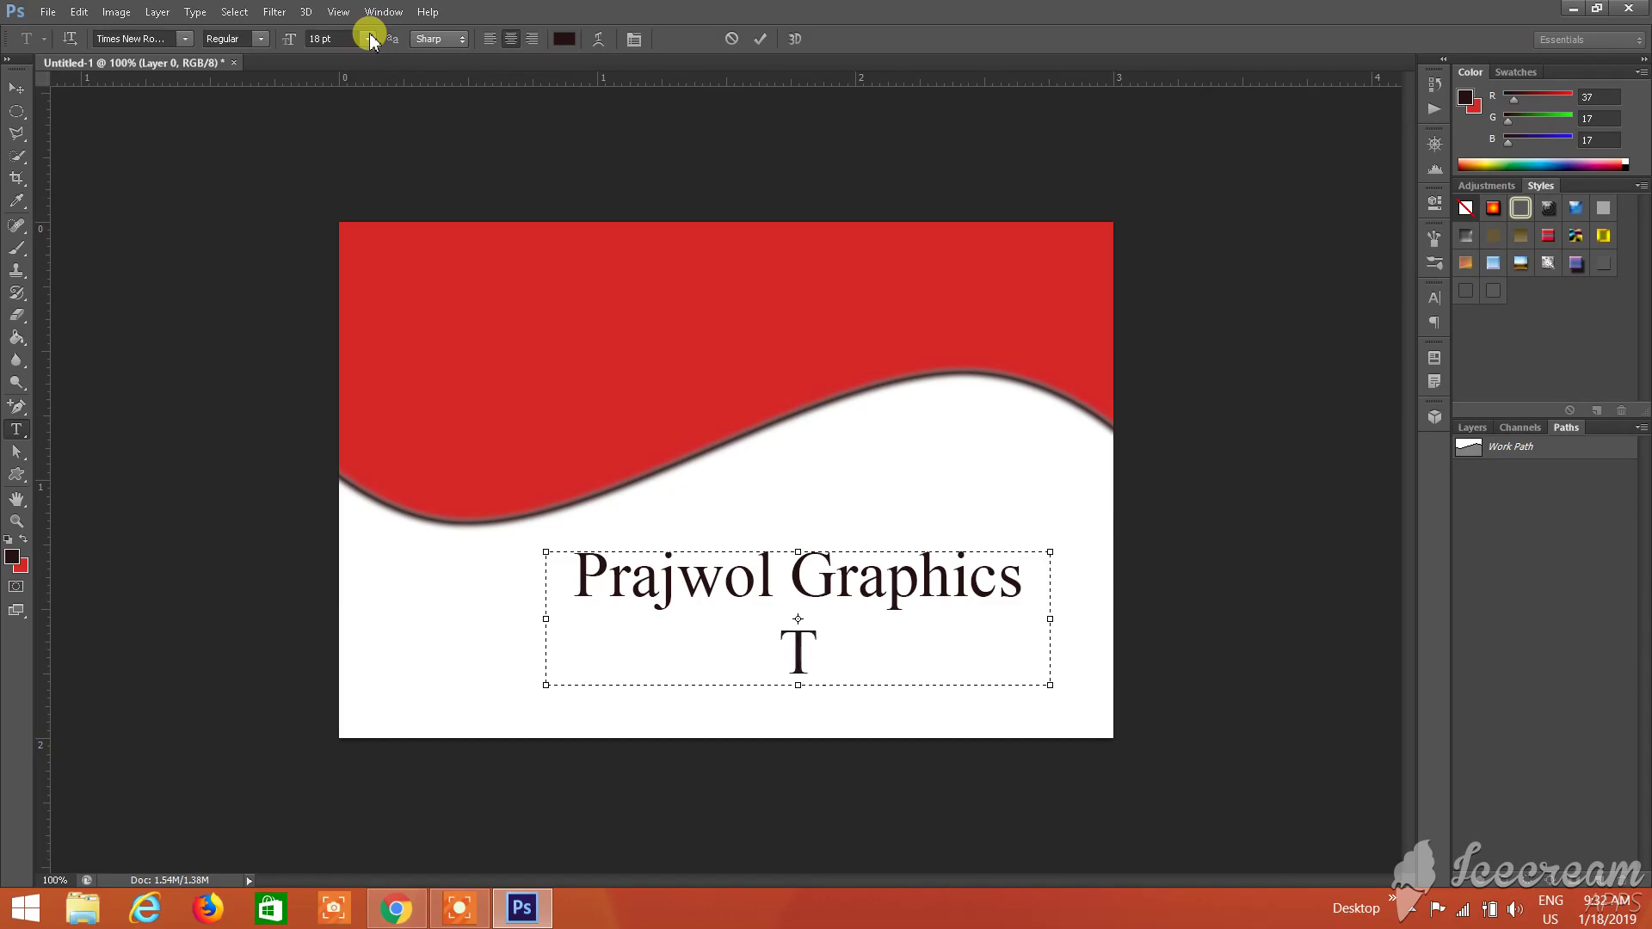
text(V)
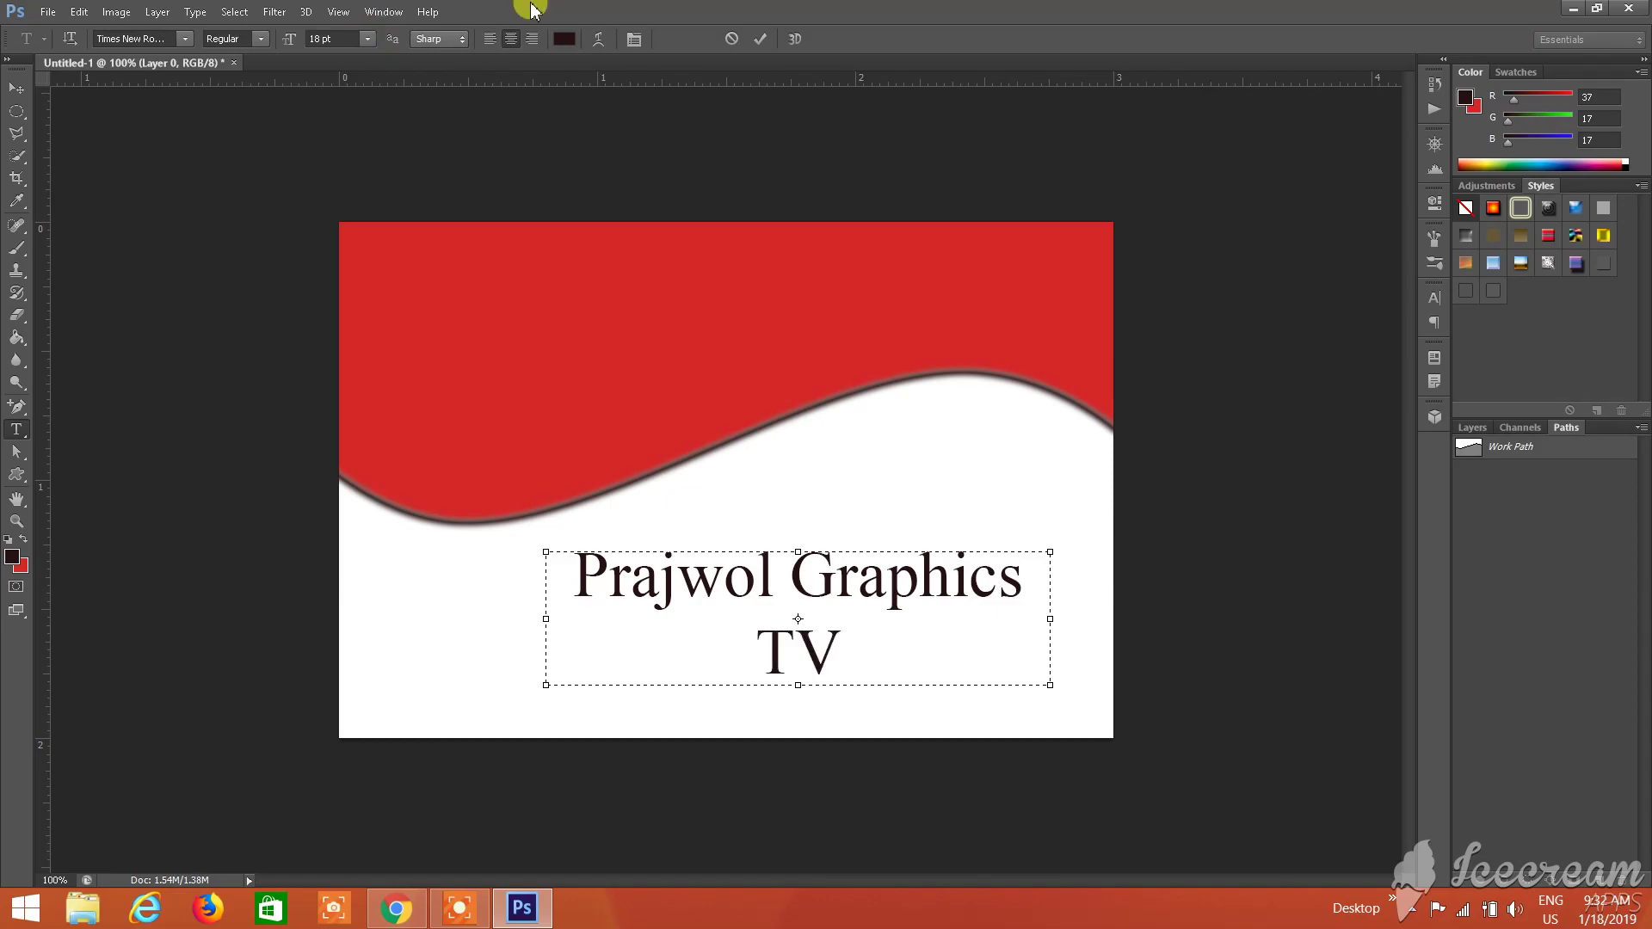
drag(864, 650, 543, 554)
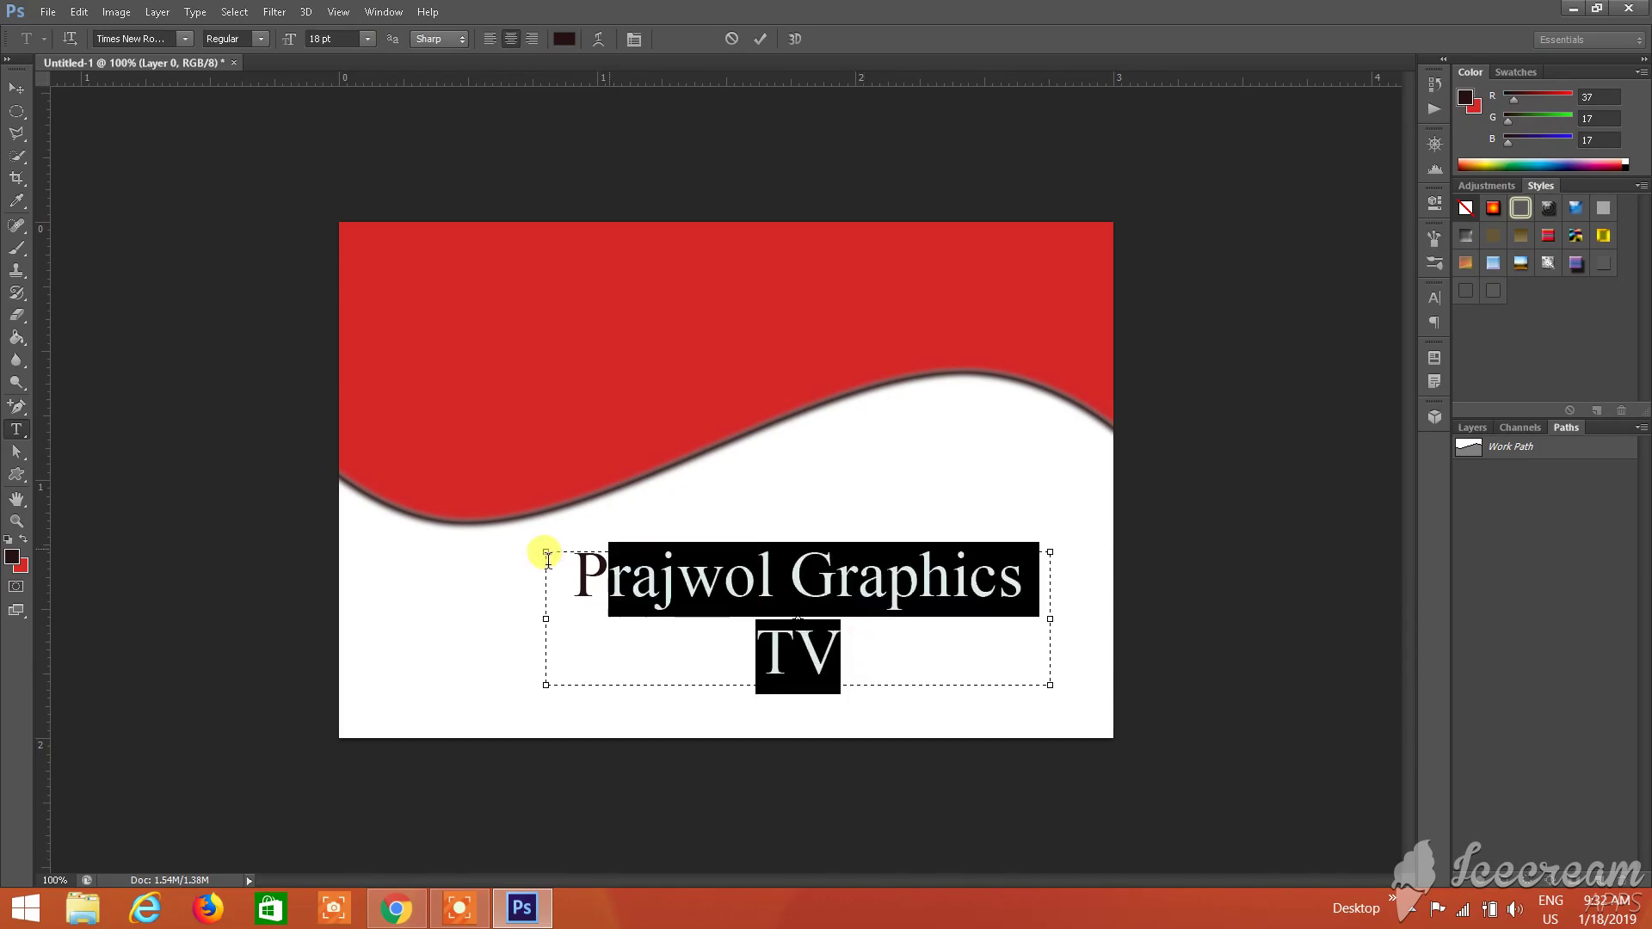
Reduce the title text size from 14 pt to 12 pt, then to 8 pt
click(368, 39)
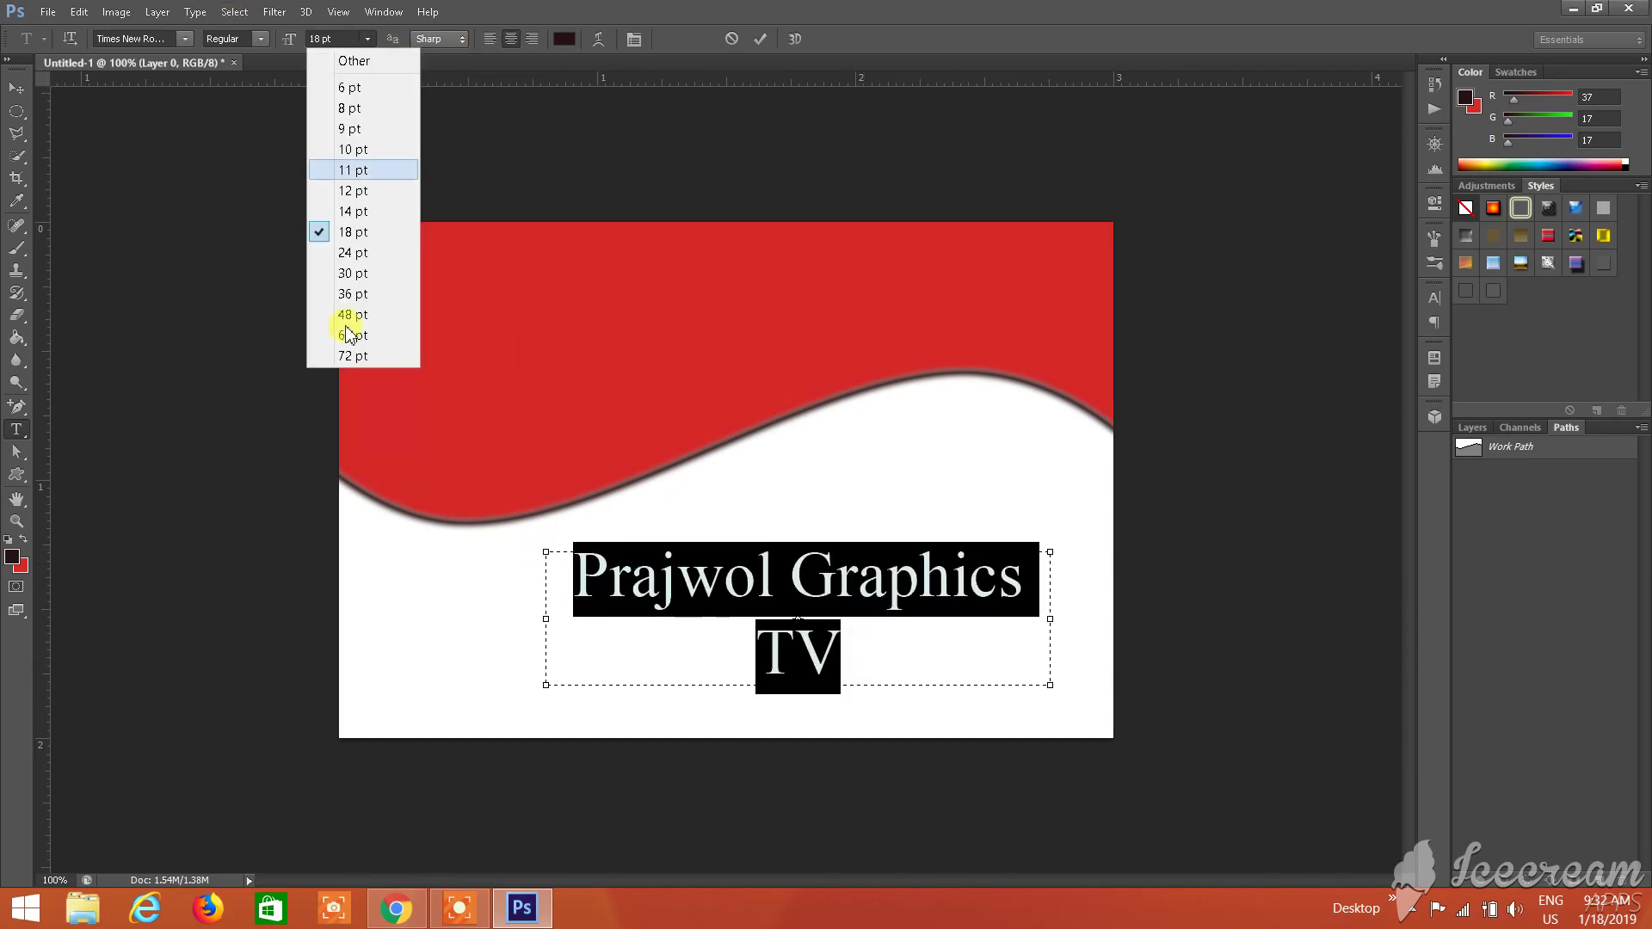
click(364, 213)
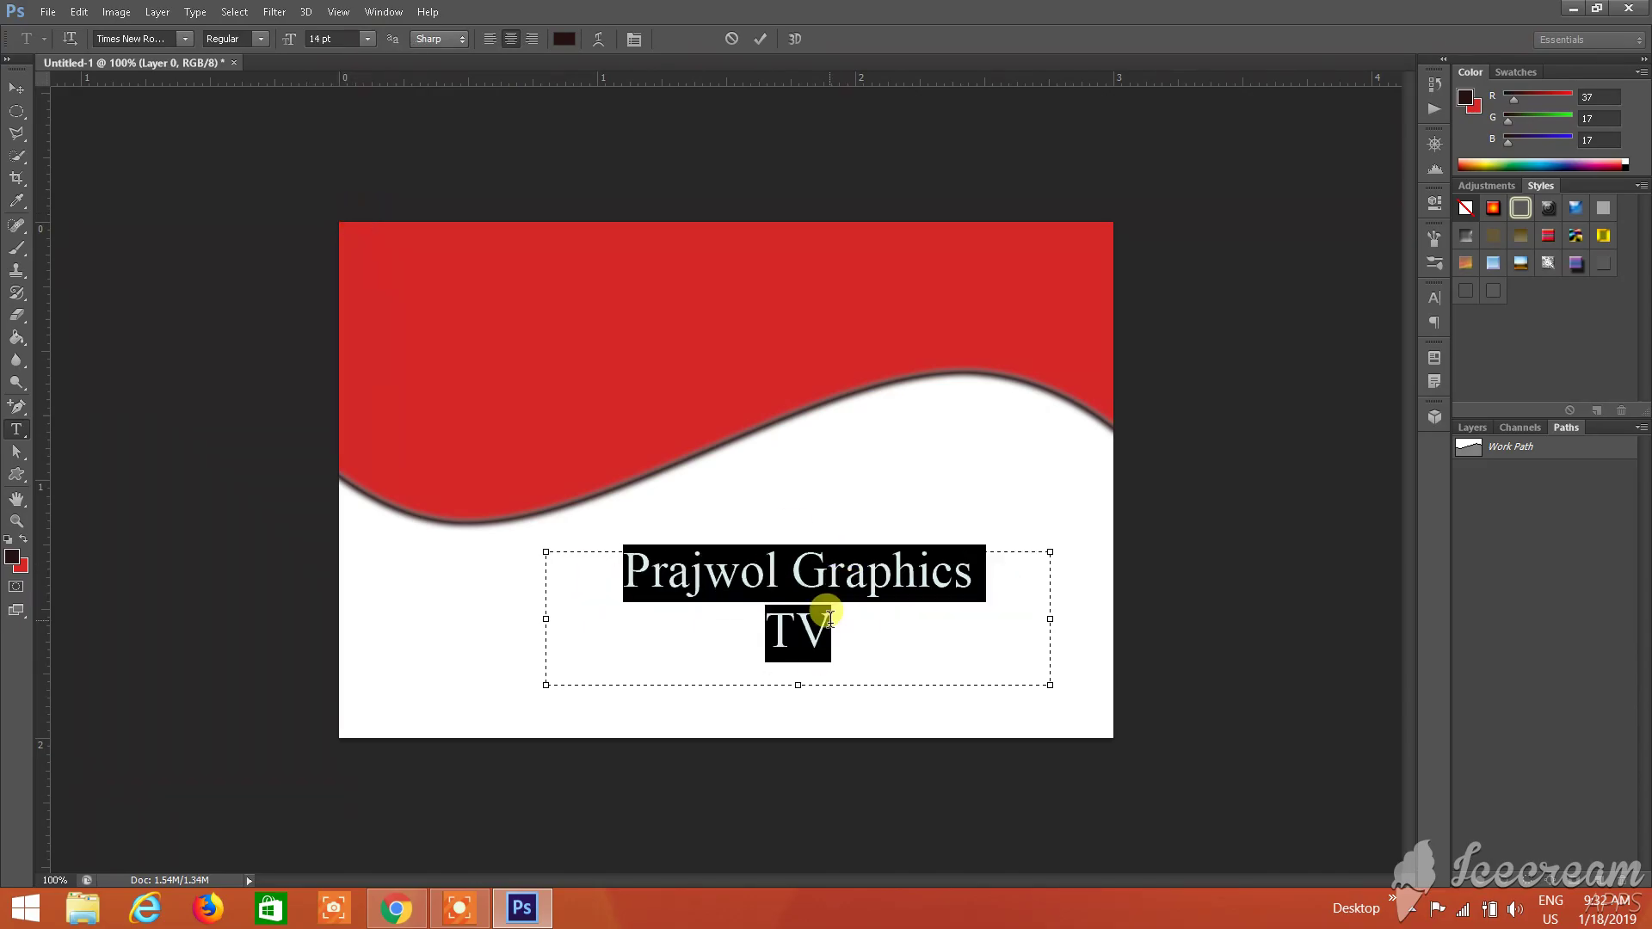
drag(834, 626, 562, 488)
click(367, 39)
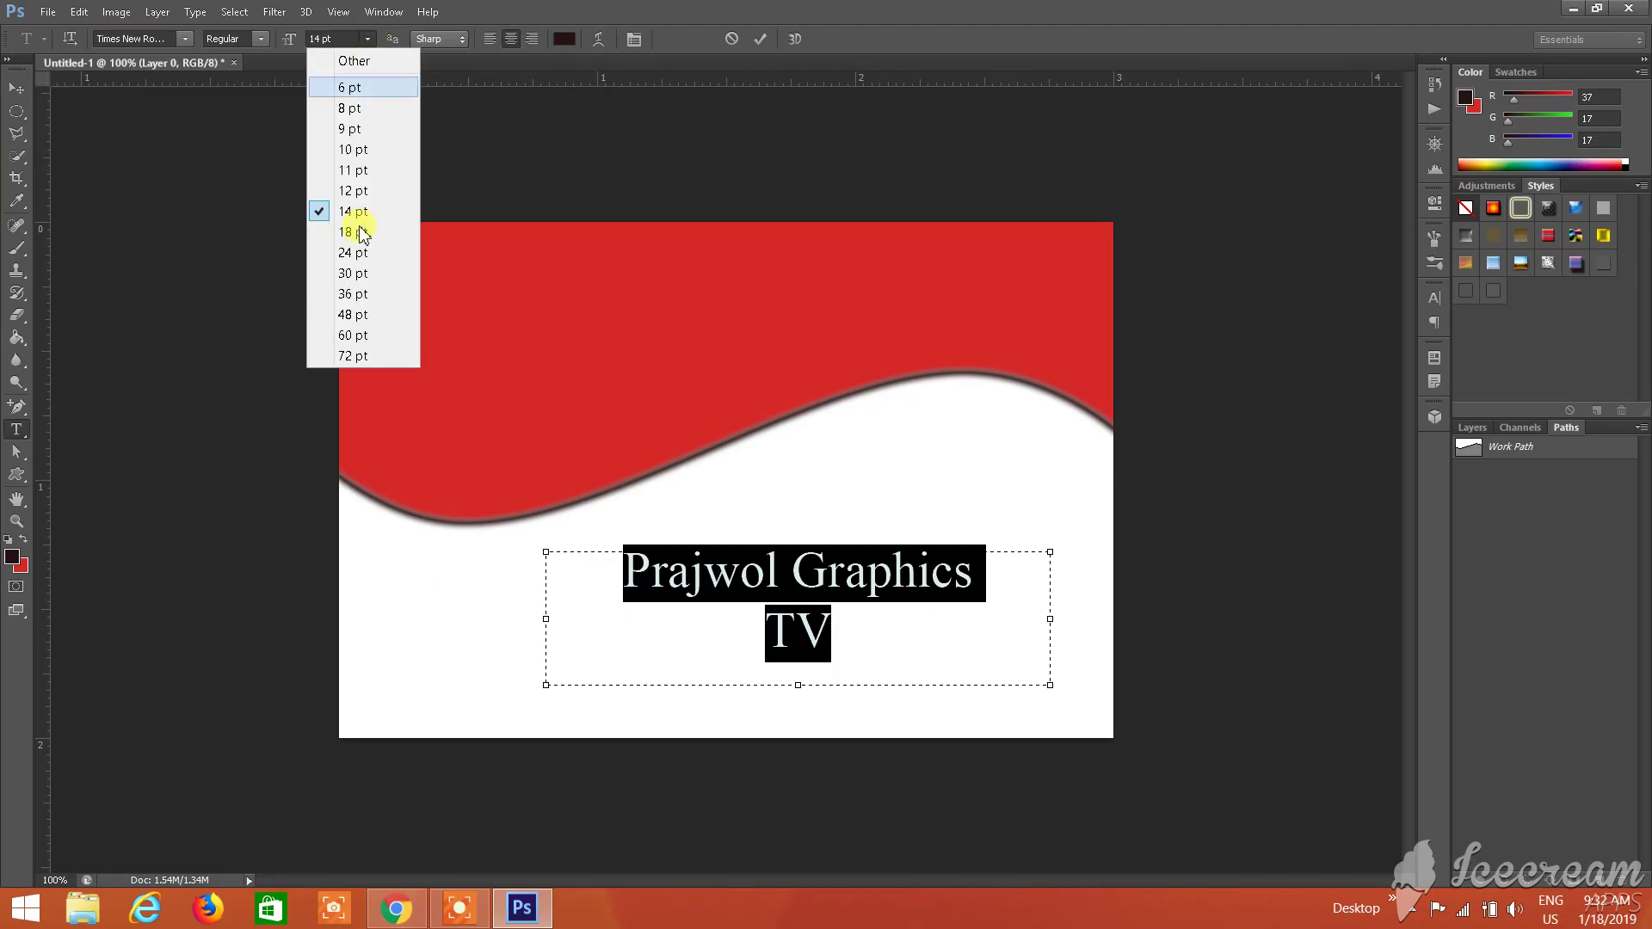
click(361, 192)
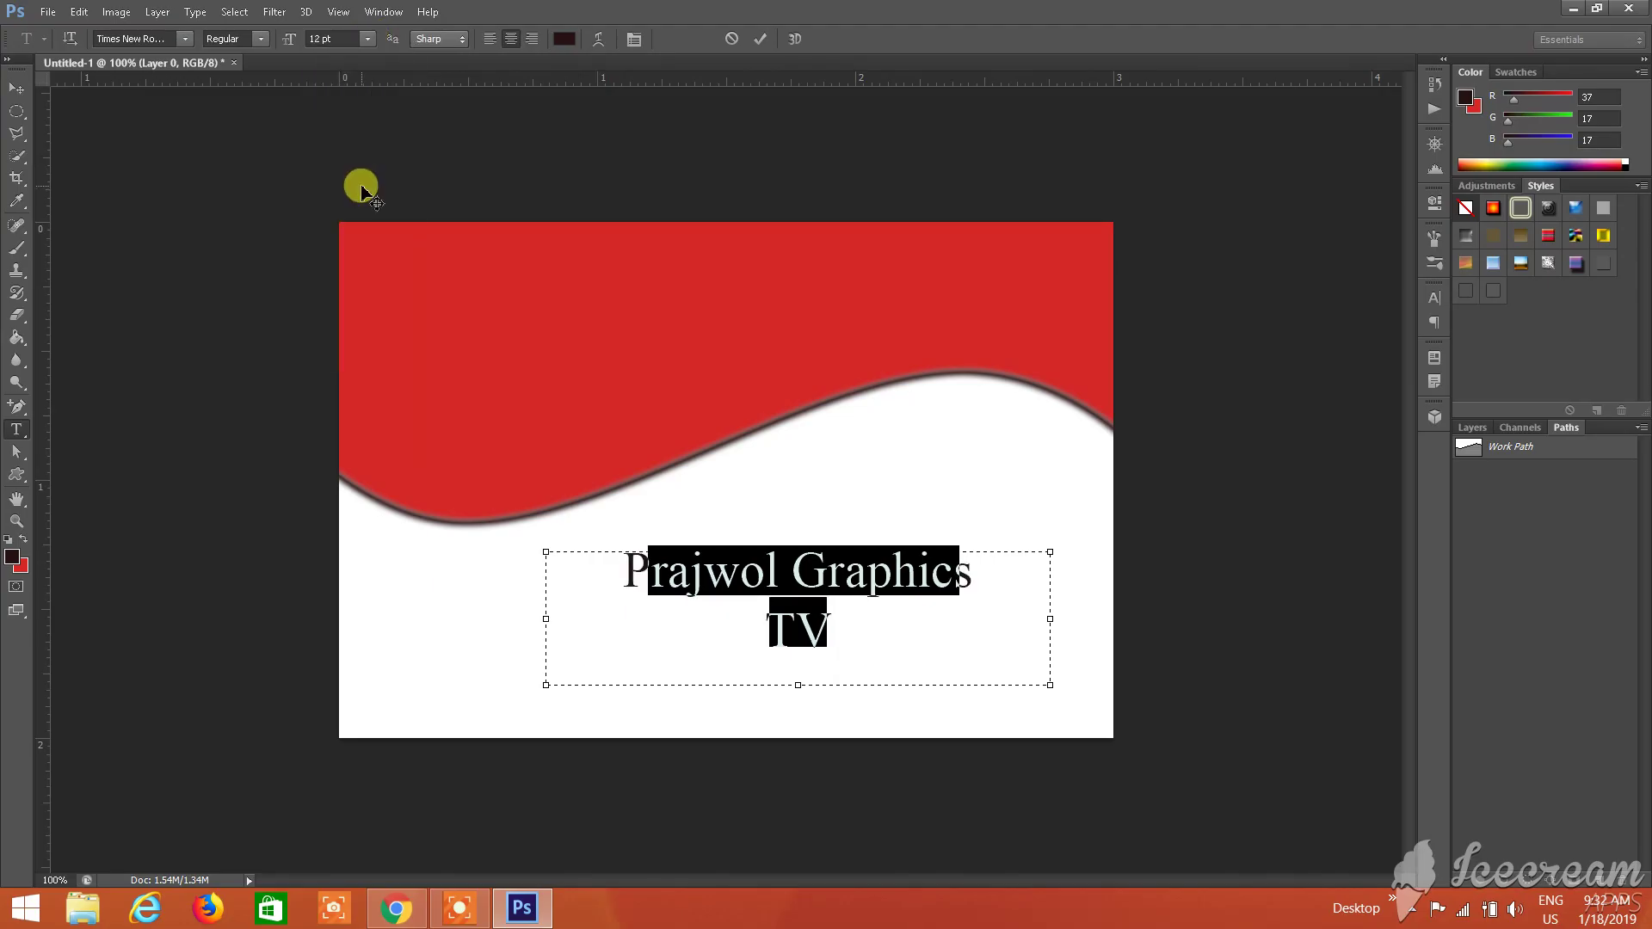
click(853, 629)
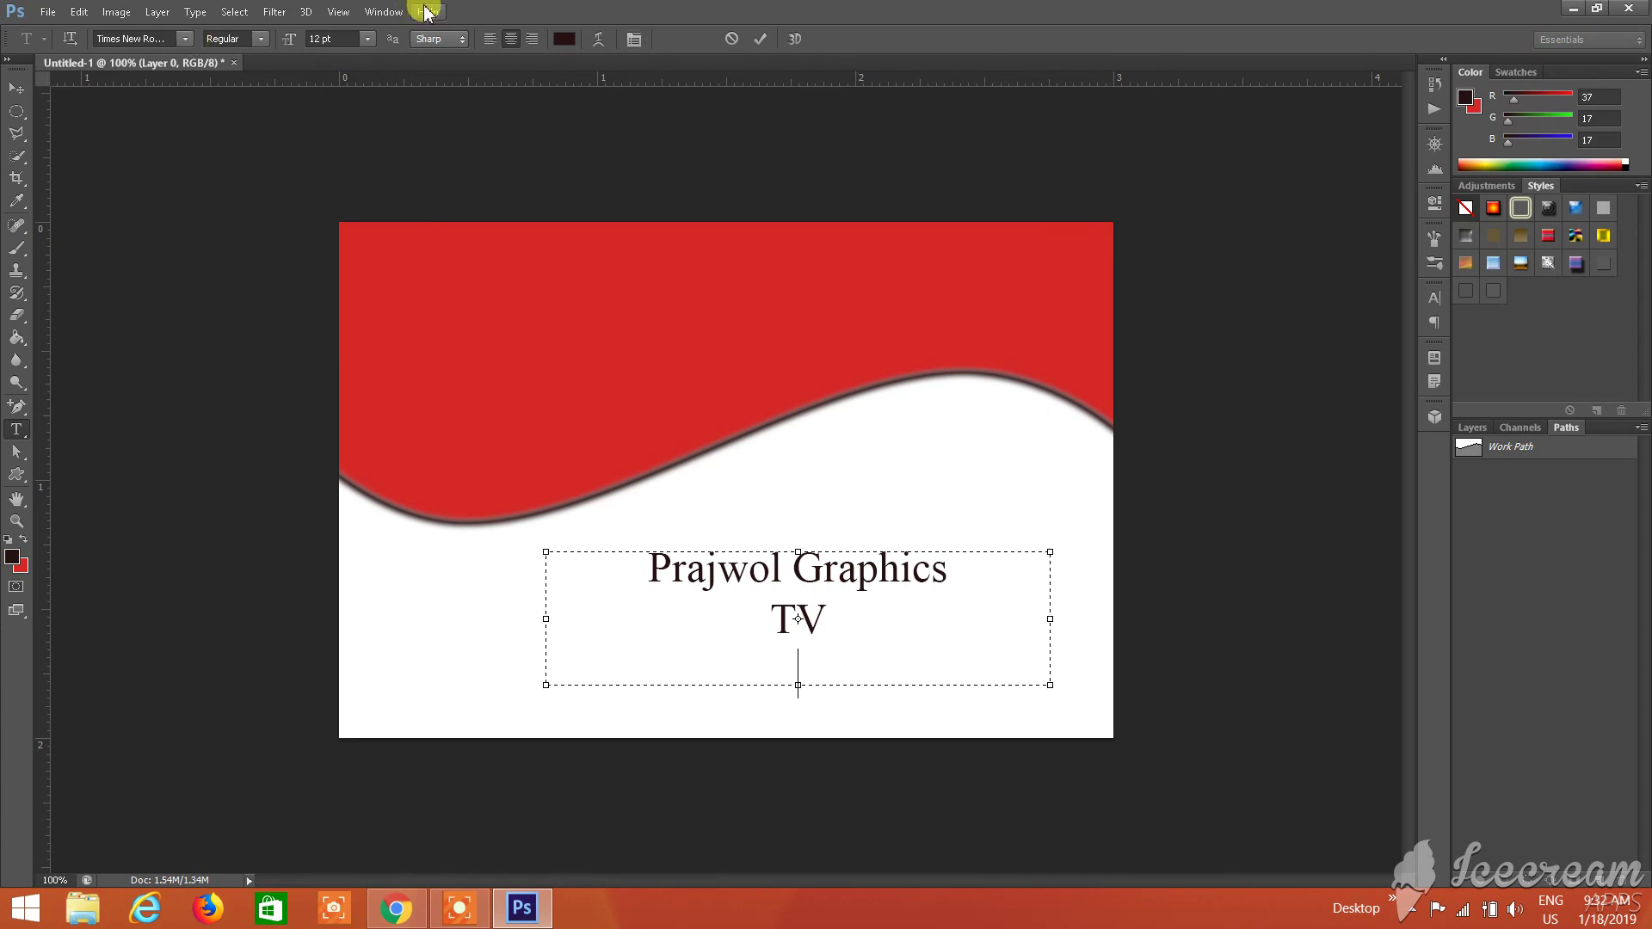
click(366, 39)
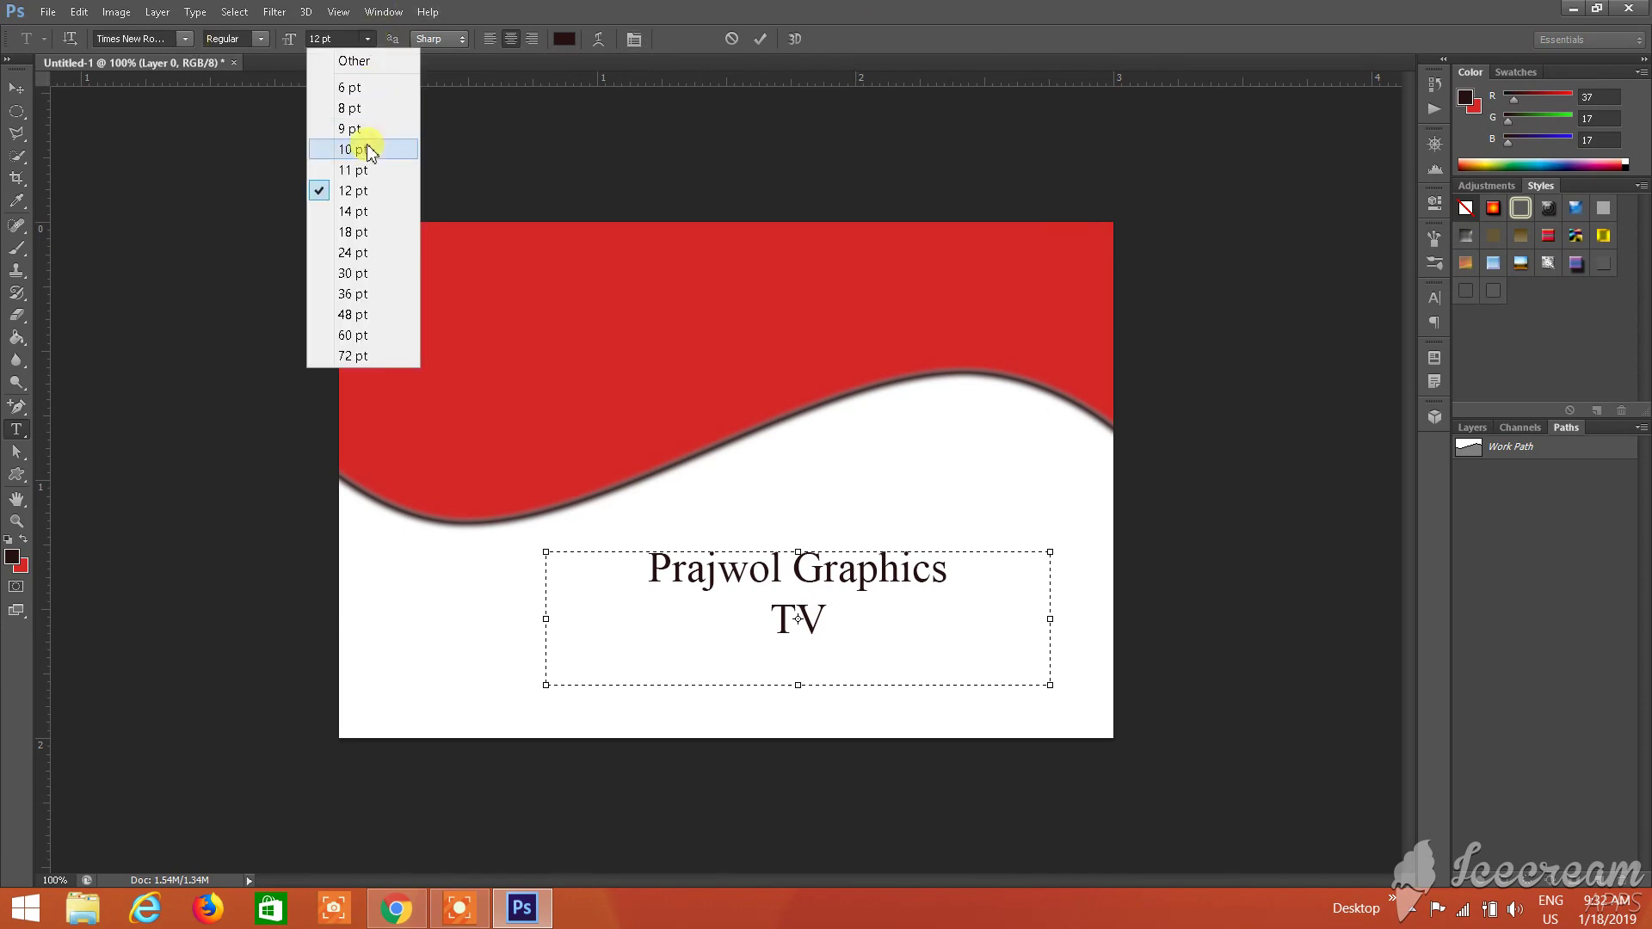
click(376, 115)
click(784, 621)
text(Do Like & Subscribe)
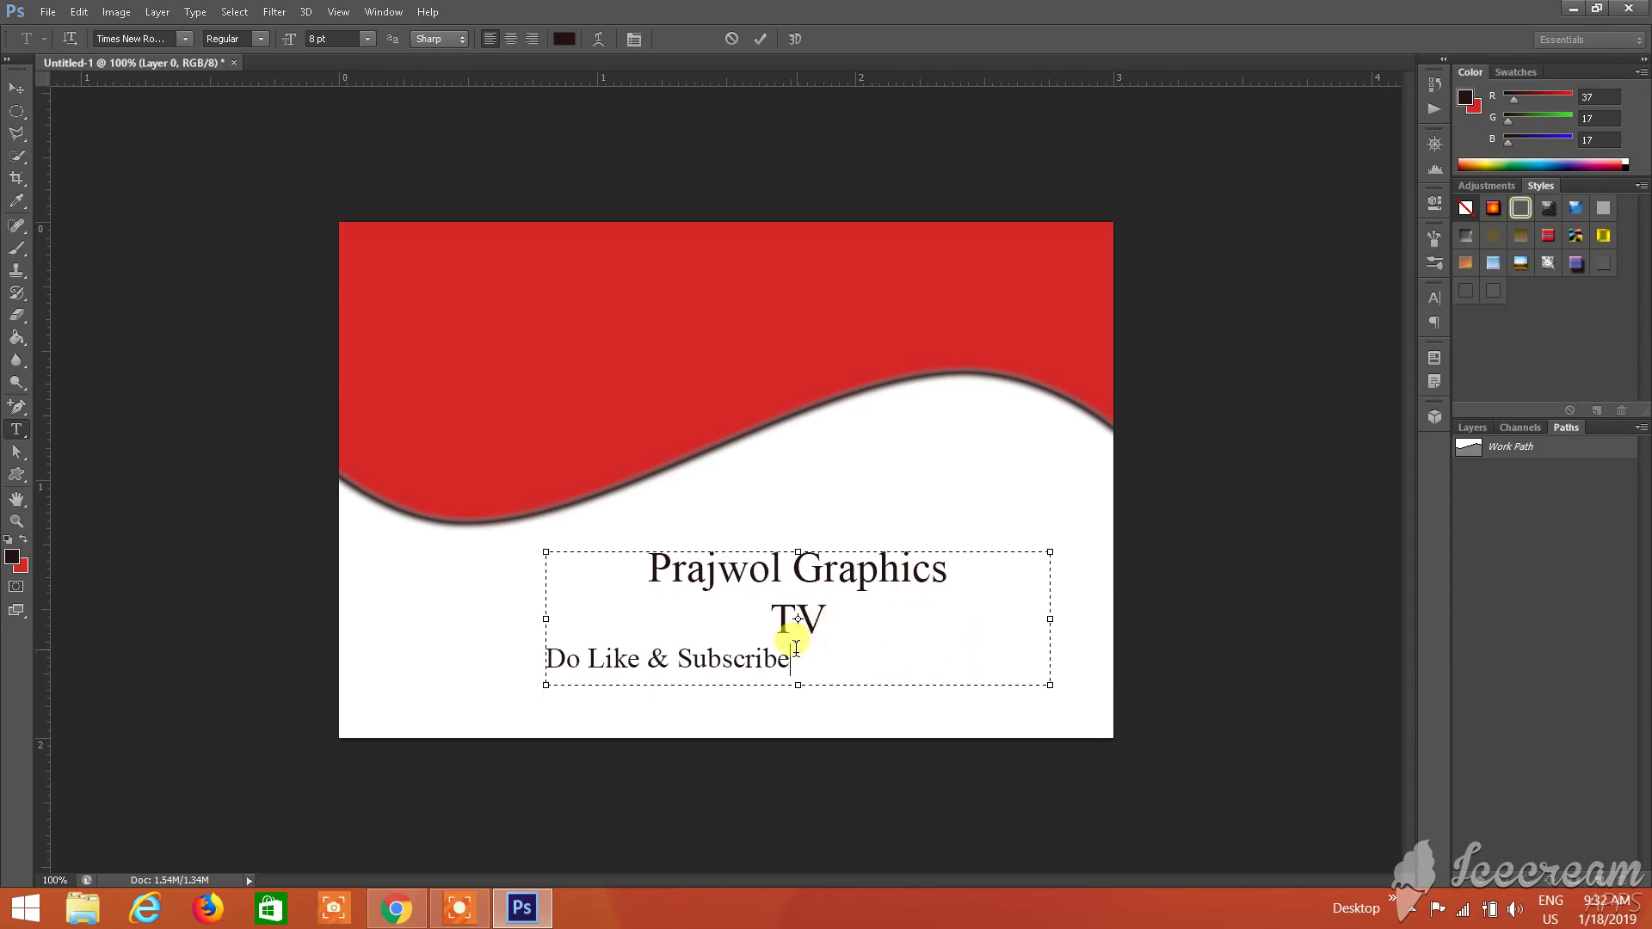
Centre the 'Do Like & Subscribe' line, then commit the text with the Move tool
drag(791, 659, 545, 658)
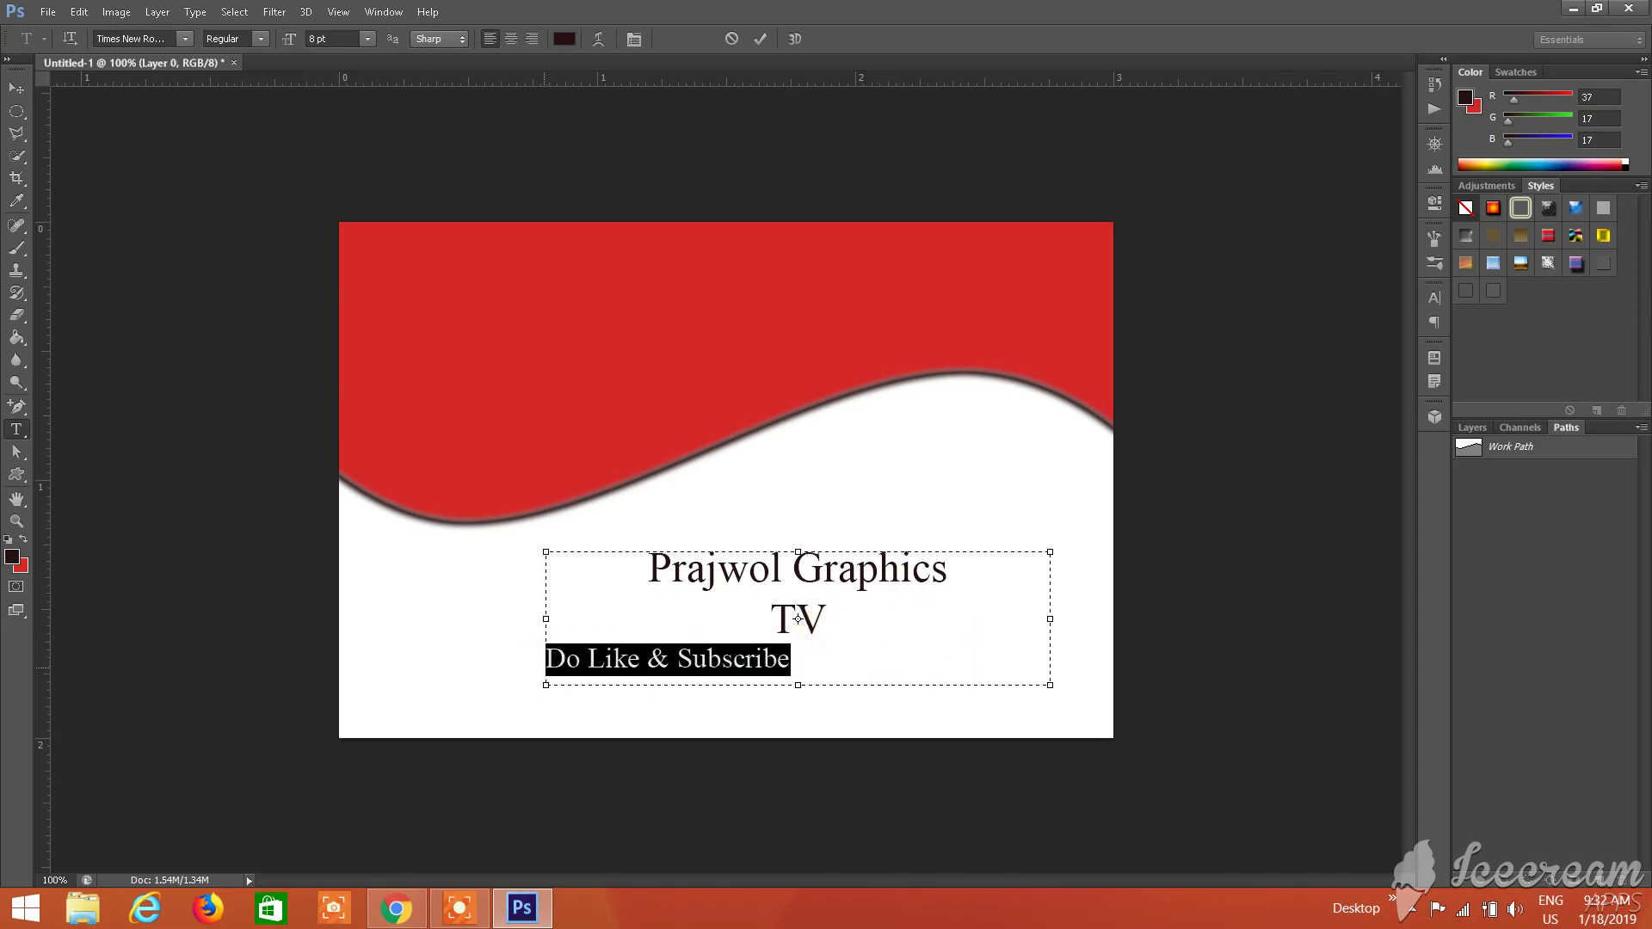
click(518, 41)
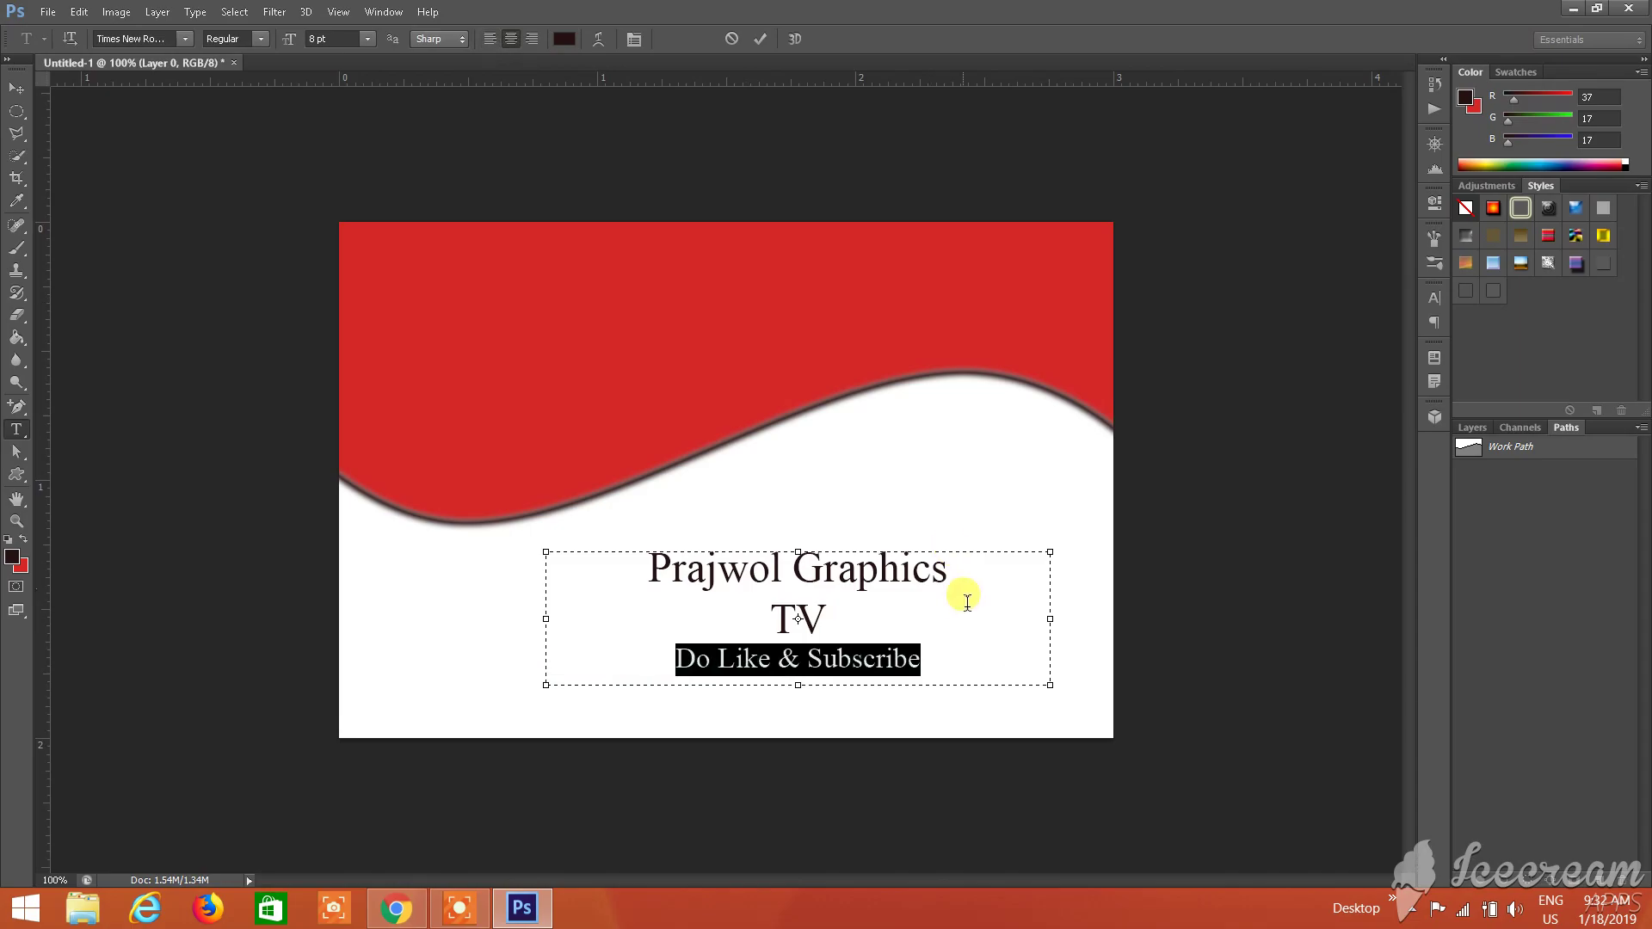
click(967, 653)
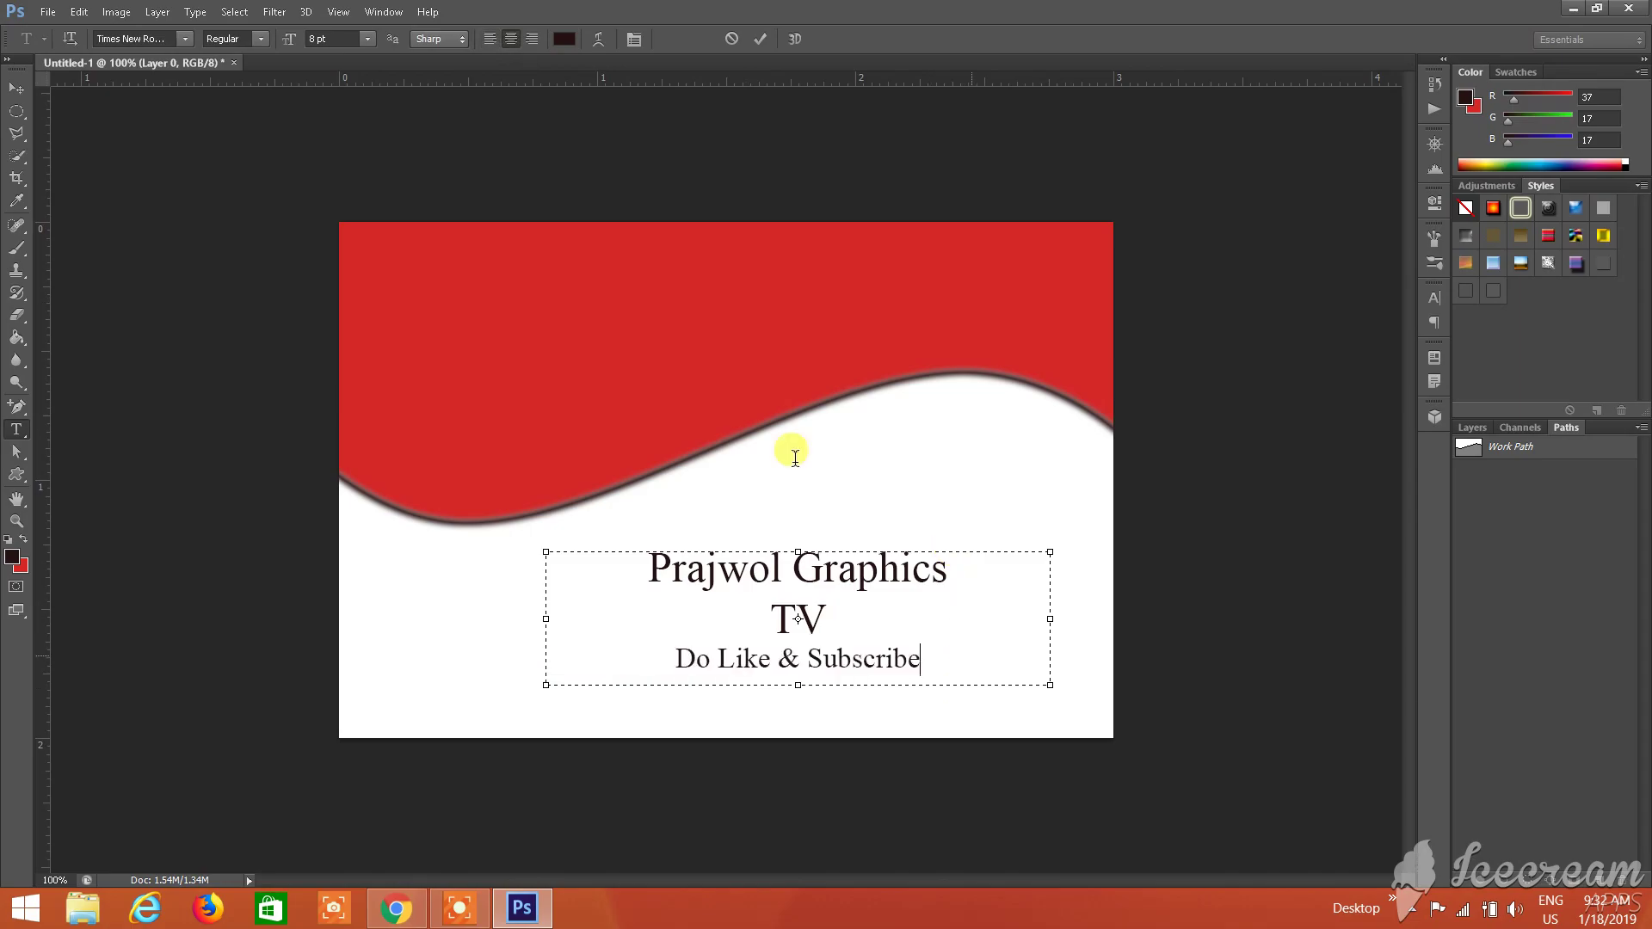
click(18, 86)
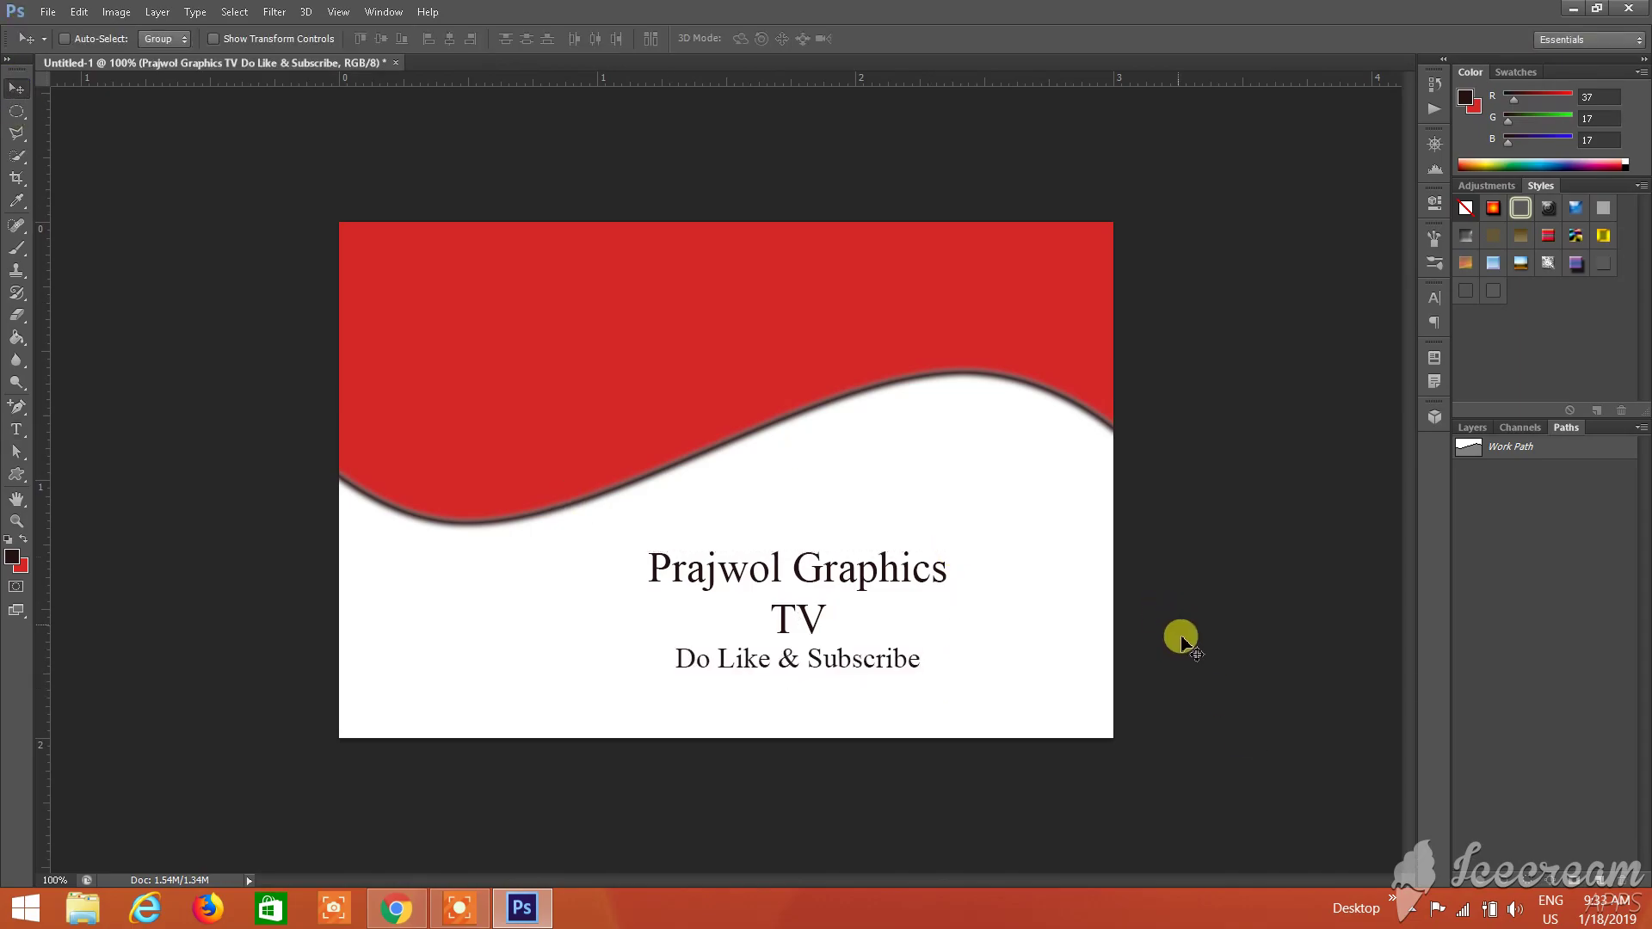